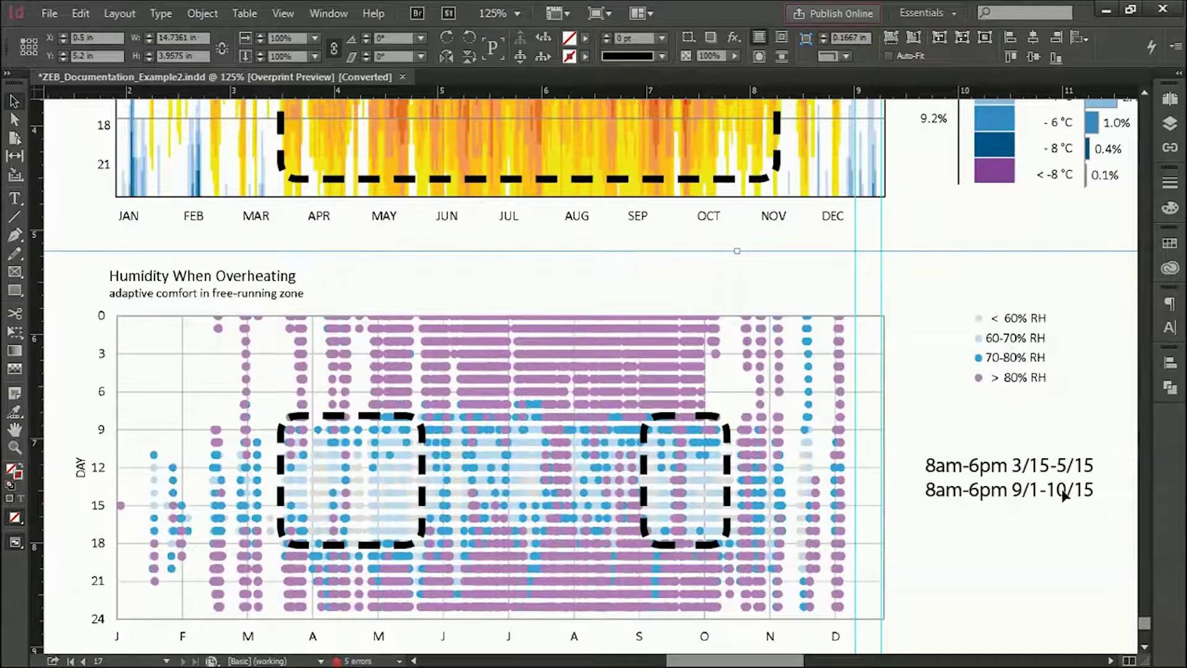
Switch to EP-Launch, choose 22_NoHVACNoVent.idf as the input file, and open it in the IDF Editor
{"action": "key", "text": "alt+Tab"}
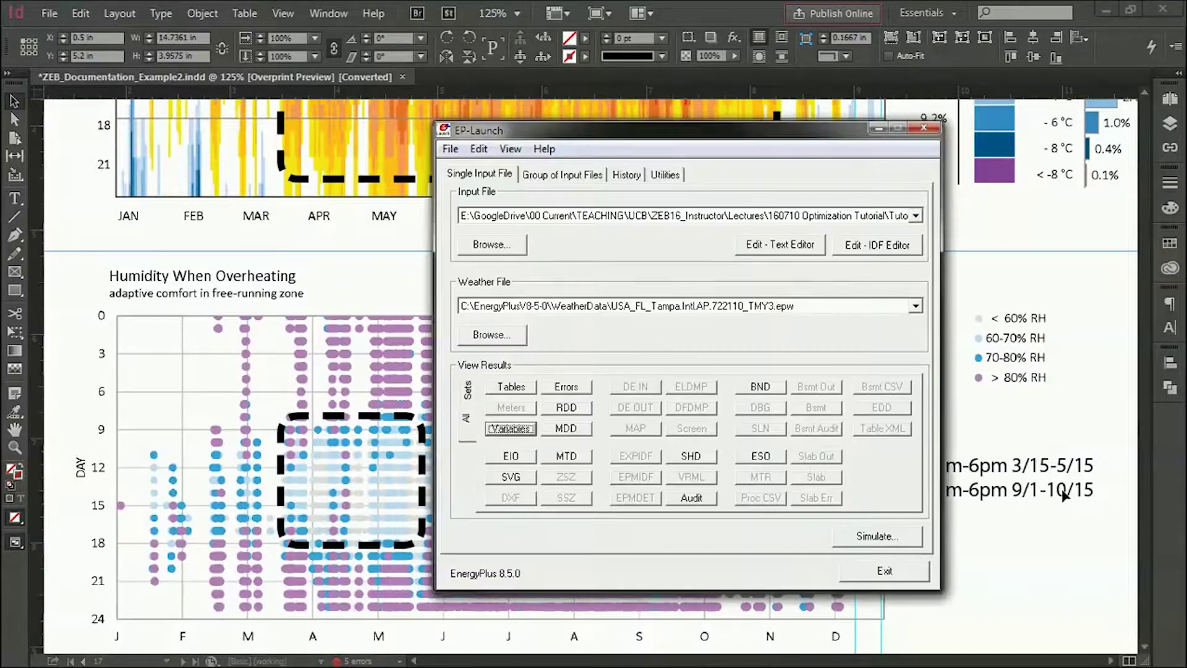
{"action": "left_click", "coordinate": [486, 246]}
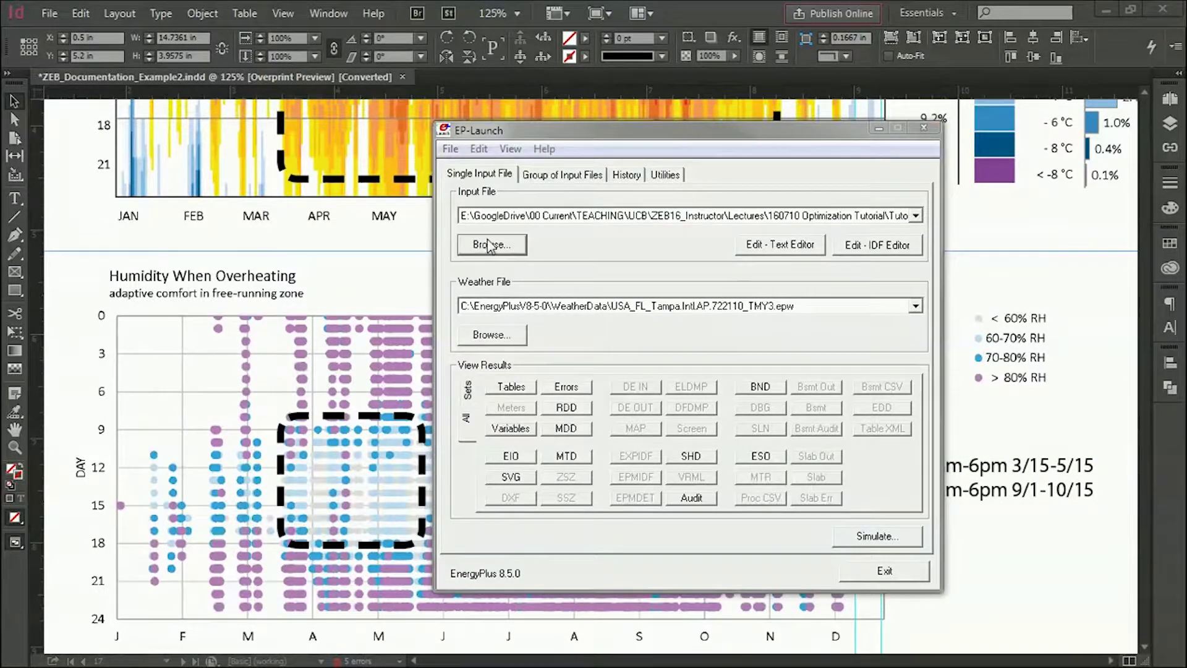
{"action": "left_click", "coordinate": [783, 340]}
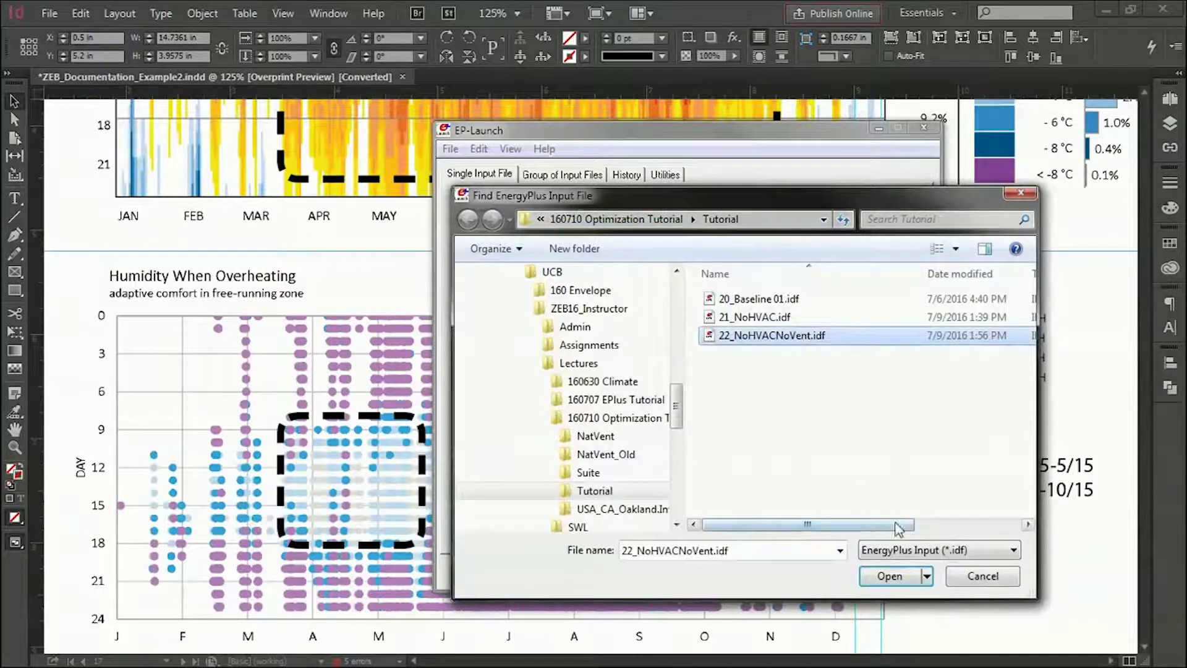
{"action": "left_click", "coordinate": [903, 577]}
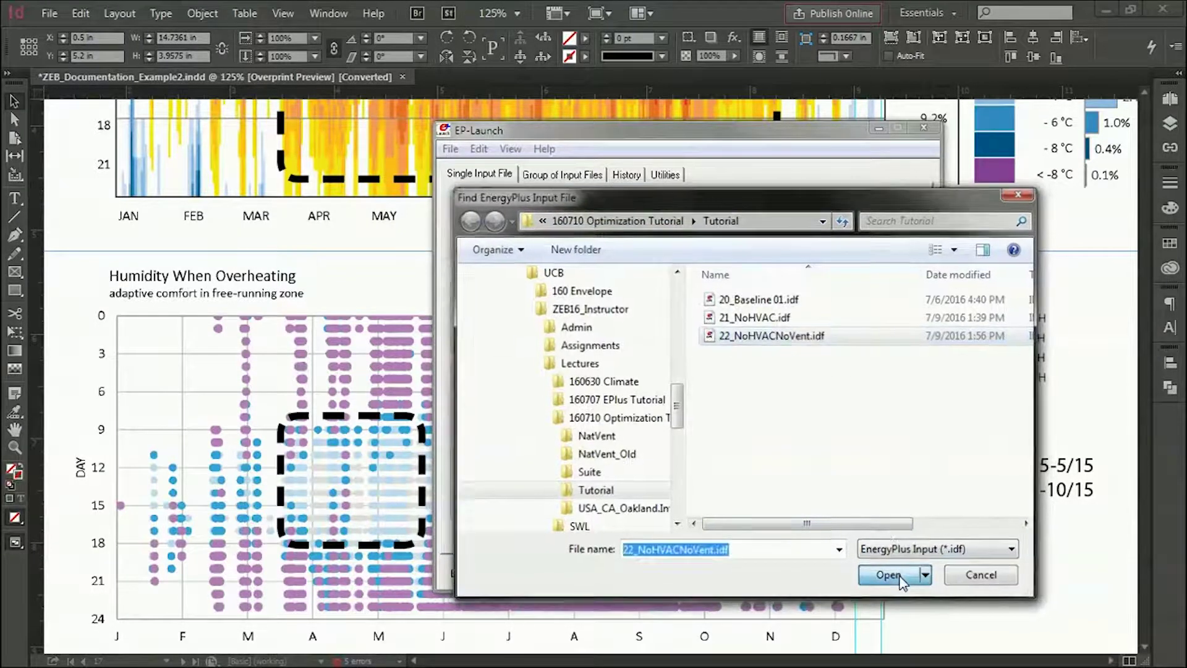
{"action": "left_click", "coordinate": [862, 249]}
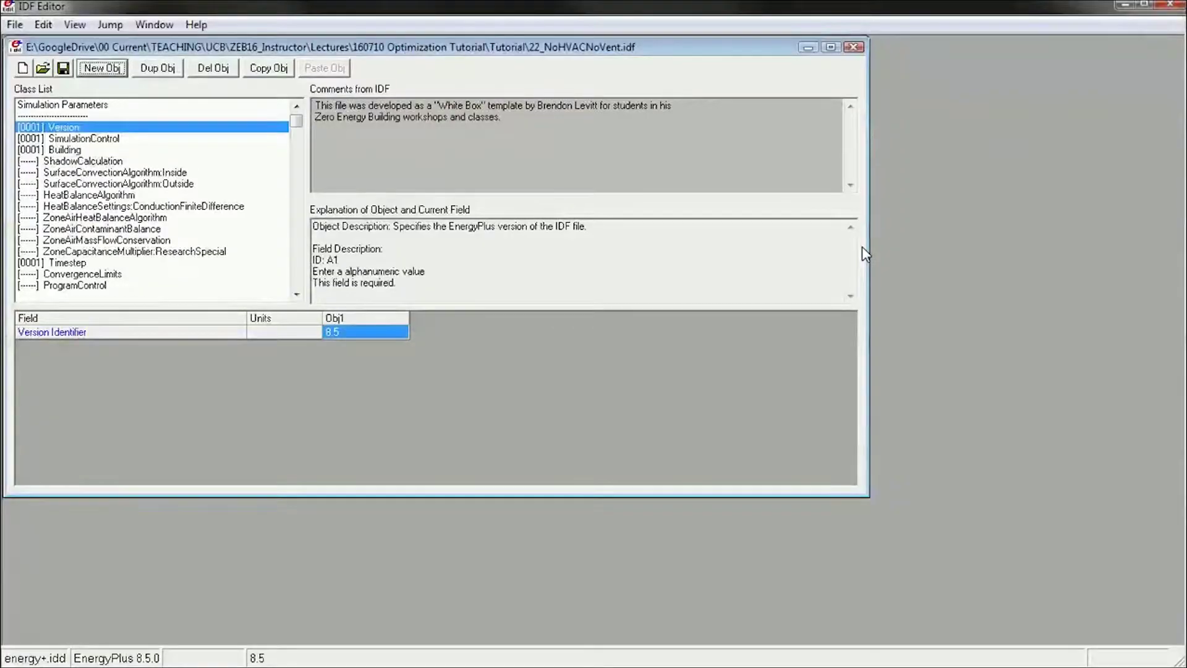
Save a copy of the input file as 23_NoHVAC_5ACHVent.idf in the Tutorial folder
{"action": "left_click", "coordinate": [15, 24]}
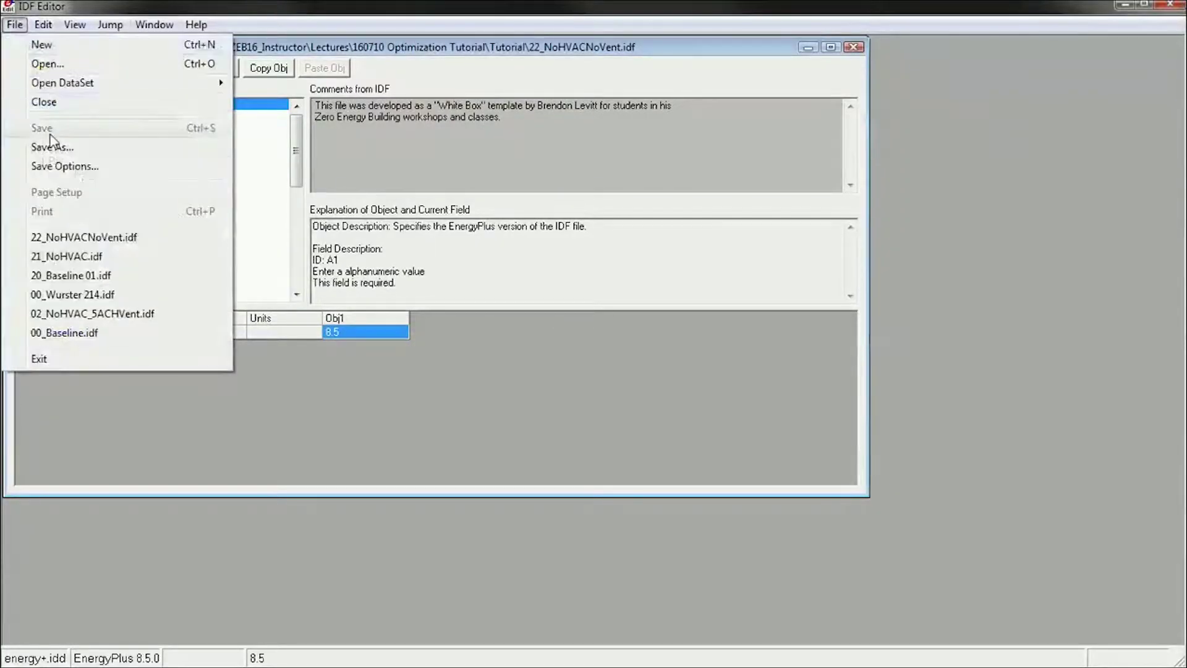
{"action": "left_click", "coordinate": [56, 144]}
{"action": "left_click", "coordinate": [124, 364]}
{"action": "key", "text": "Delete"}
{"action": "type", "text": "3_NoHVACNoVent.idf"}
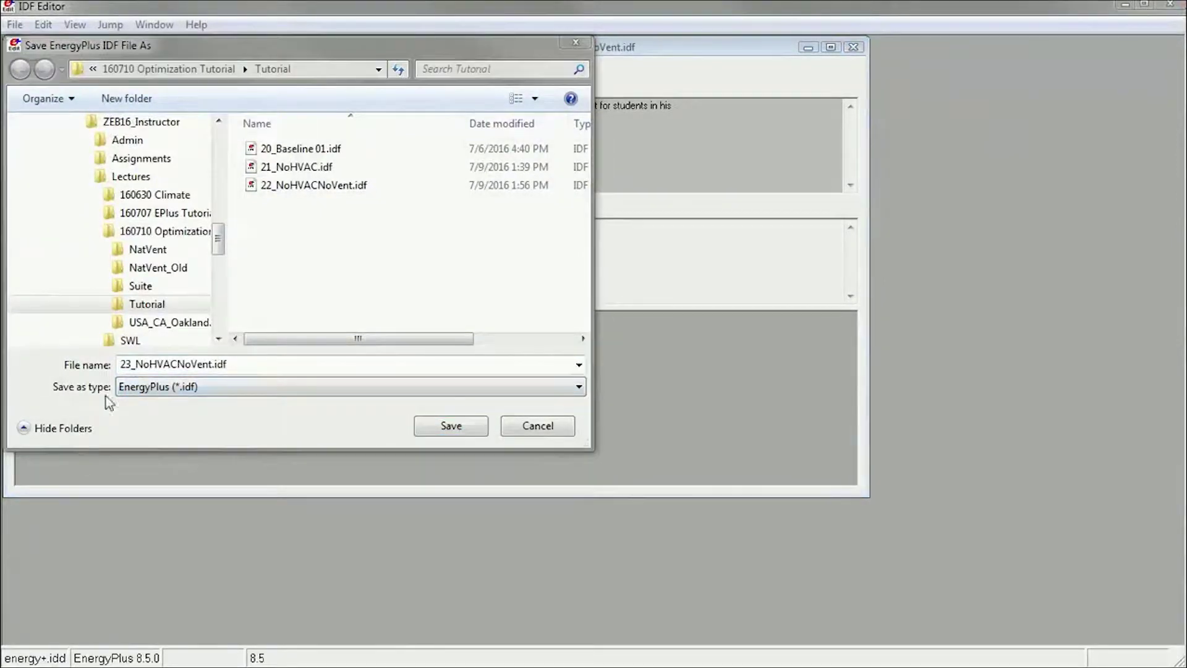
{"action": "left_click", "coordinate": [175, 364]}
{"action": "type", "text": "_5ACH"}
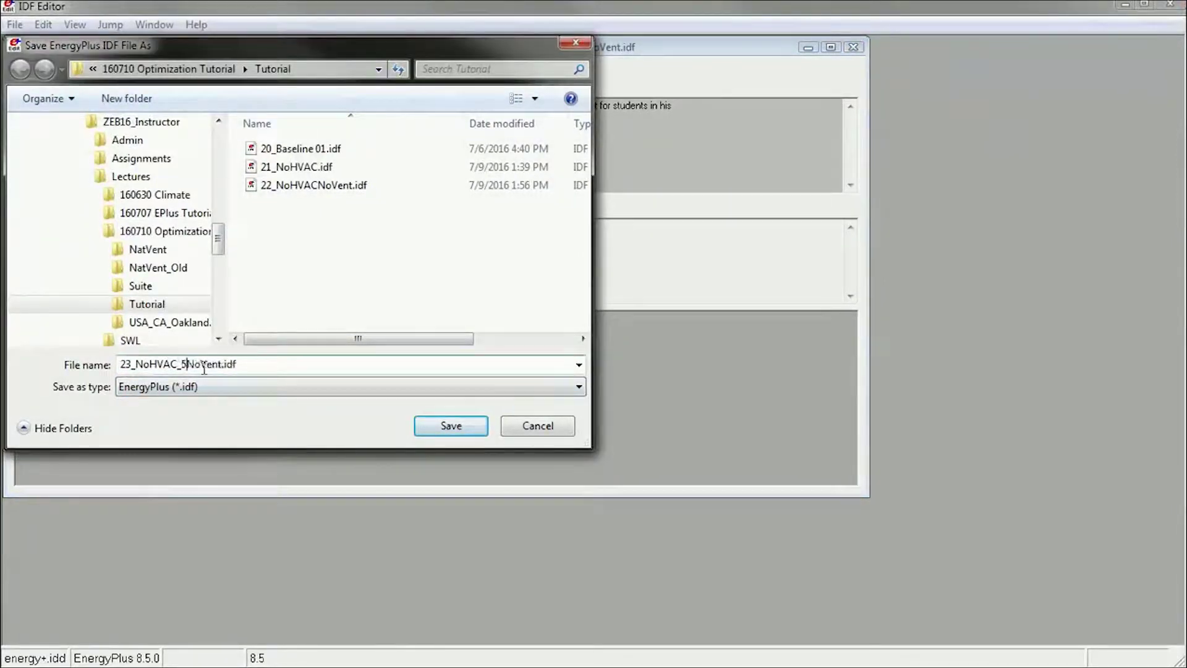
{"action": "key", "text": "Delete"}
{"action": "key", "text": "Delete"}
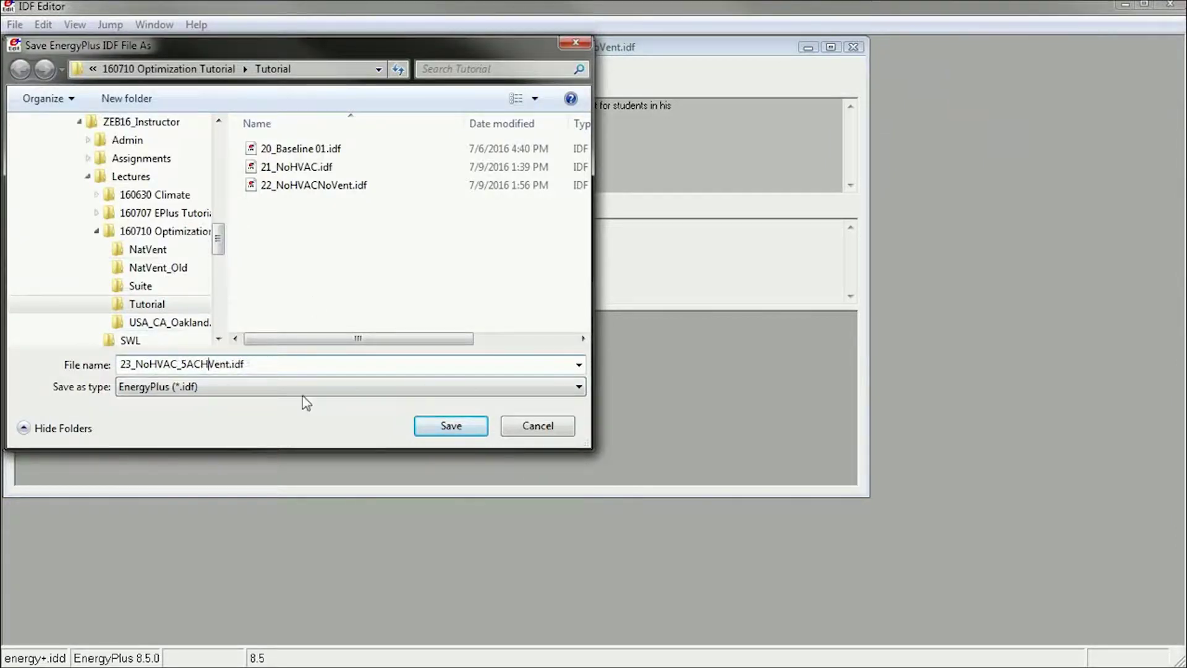
{"action": "left_click", "coordinate": [465, 426]}
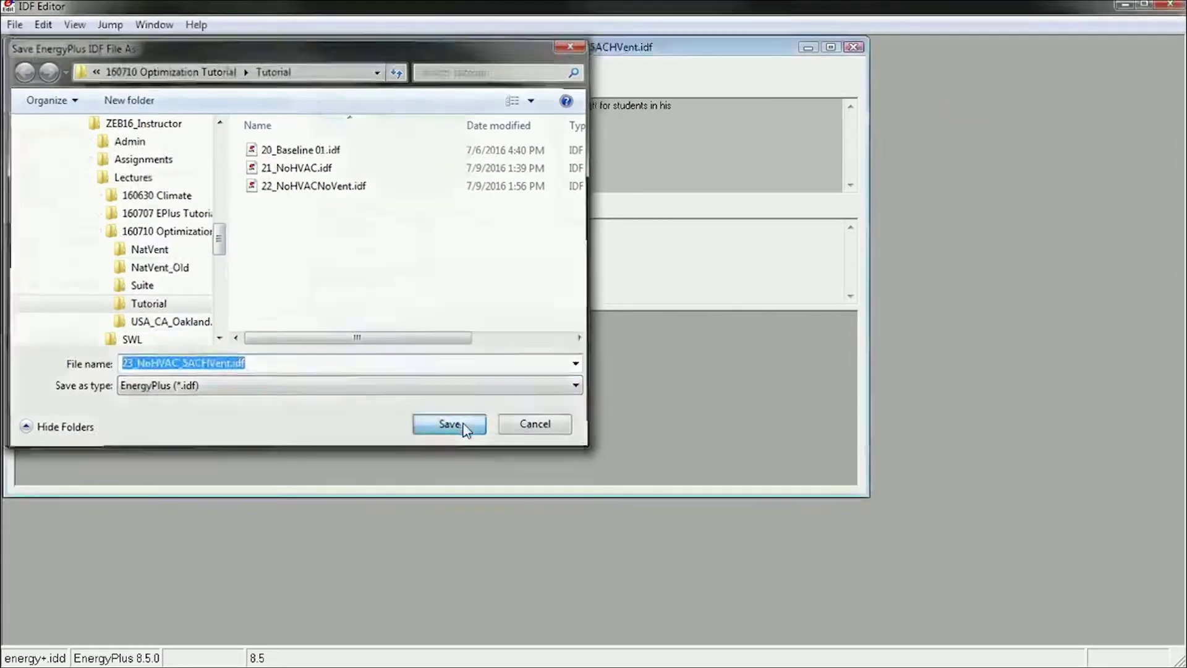
In the maximized file window, list only the classes that contain objects and open ZoneVentilation:DesignFlowRate
{"action": "left_click", "coordinate": [830, 47]}
{"action": "left_click_drag", "start_coordinate": [211, 287], "coordinate": [228, 445]}
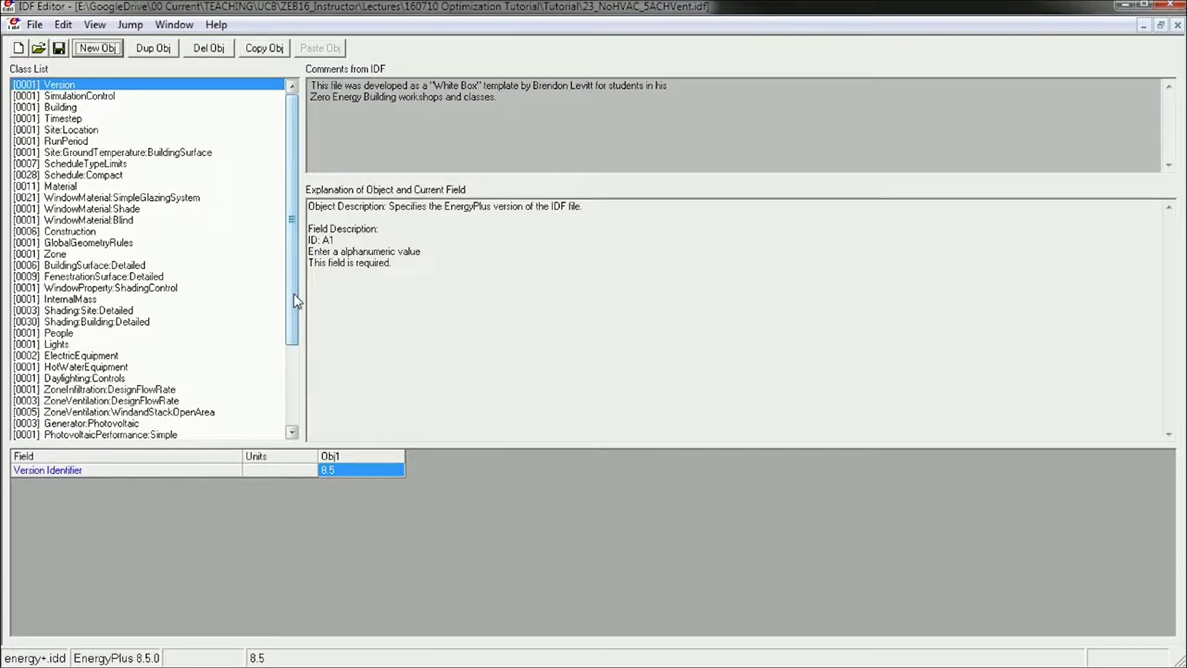
{"action": "left_click_drag", "start_coordinate": [295, 294], "coordinate": [294, 317]}
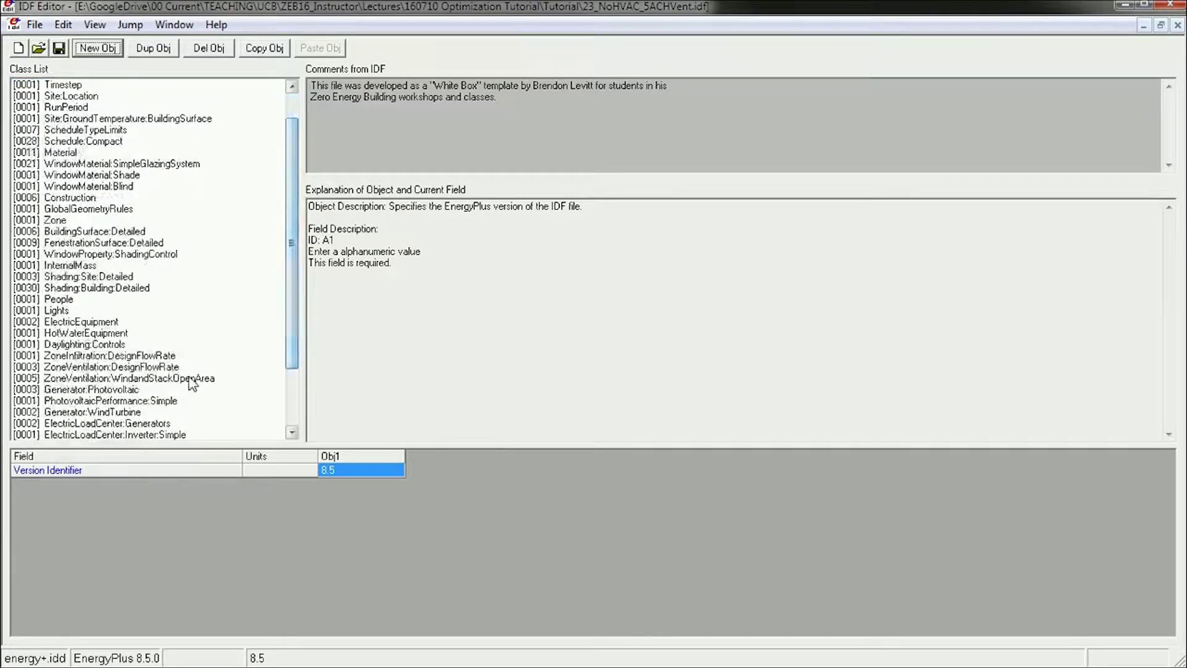
{"action": "left_click", "coordinate": [149, 367]}
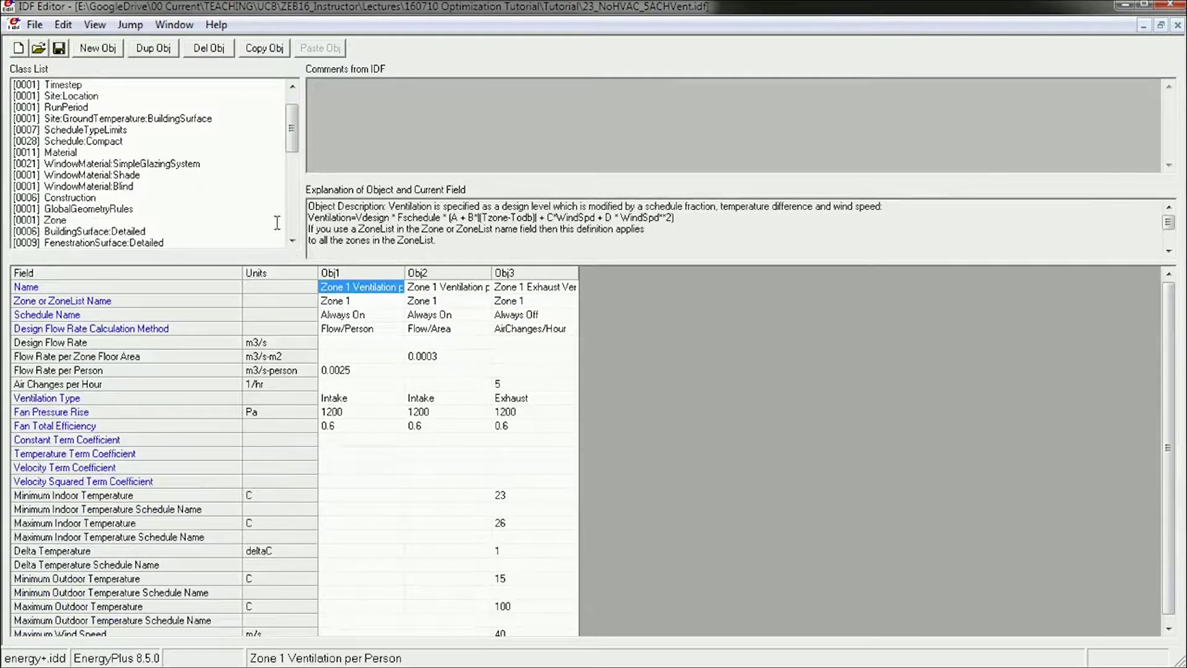
{"action": "left_click_drag", "start_coordinate": [296, 144], "coordinate": [295, 195]}
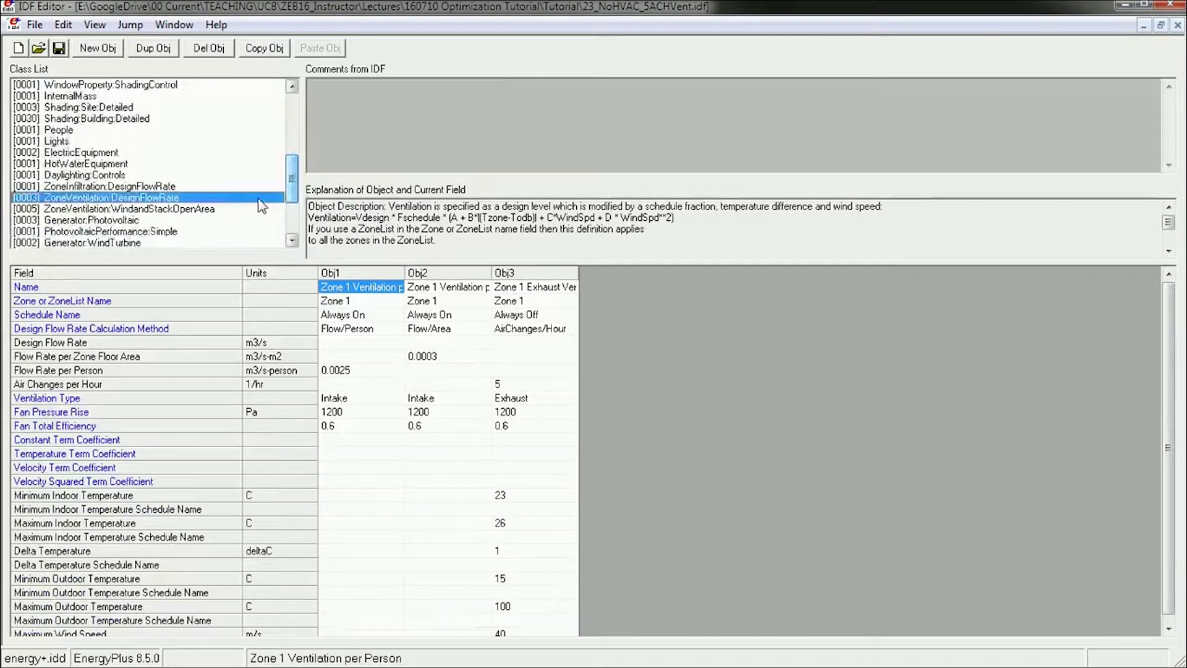
Set the Schedule Name of the Zone 1 Exhaust Ventilation object to Always On
{"action": "left_click_drag", "start_coordinate": [576, 272], "coordinate": [718, 273]}
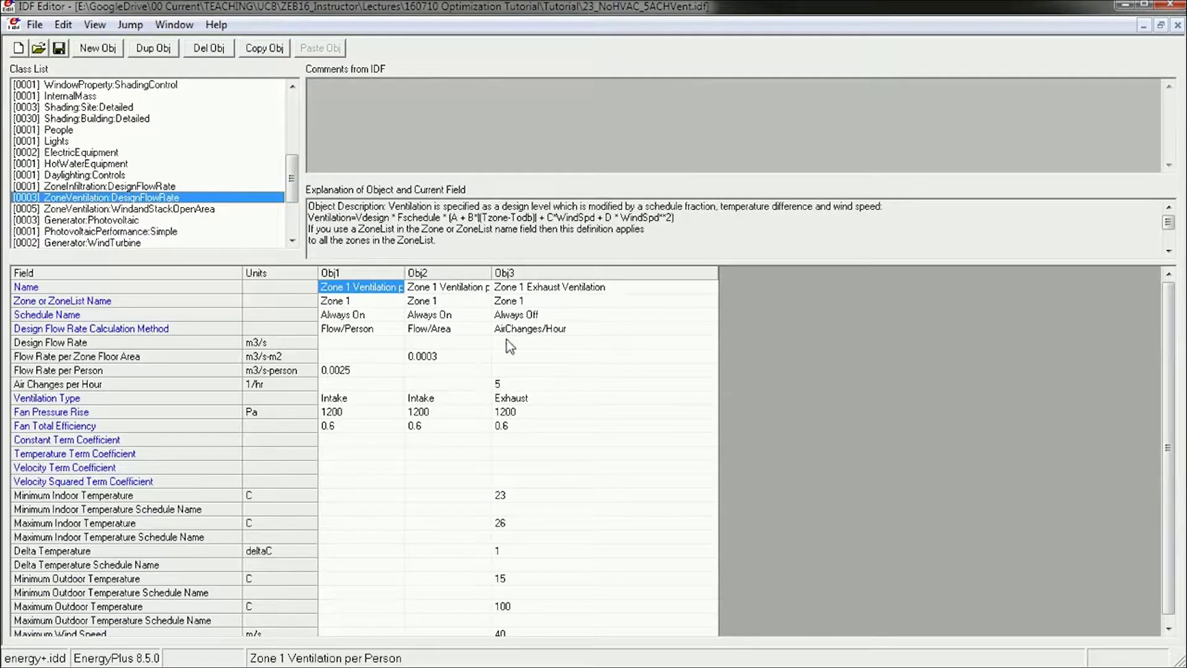
{"action": "left_click", "coordinate": [579, 314]}
{"action": "left_click", "coordinate": [547, 338]}
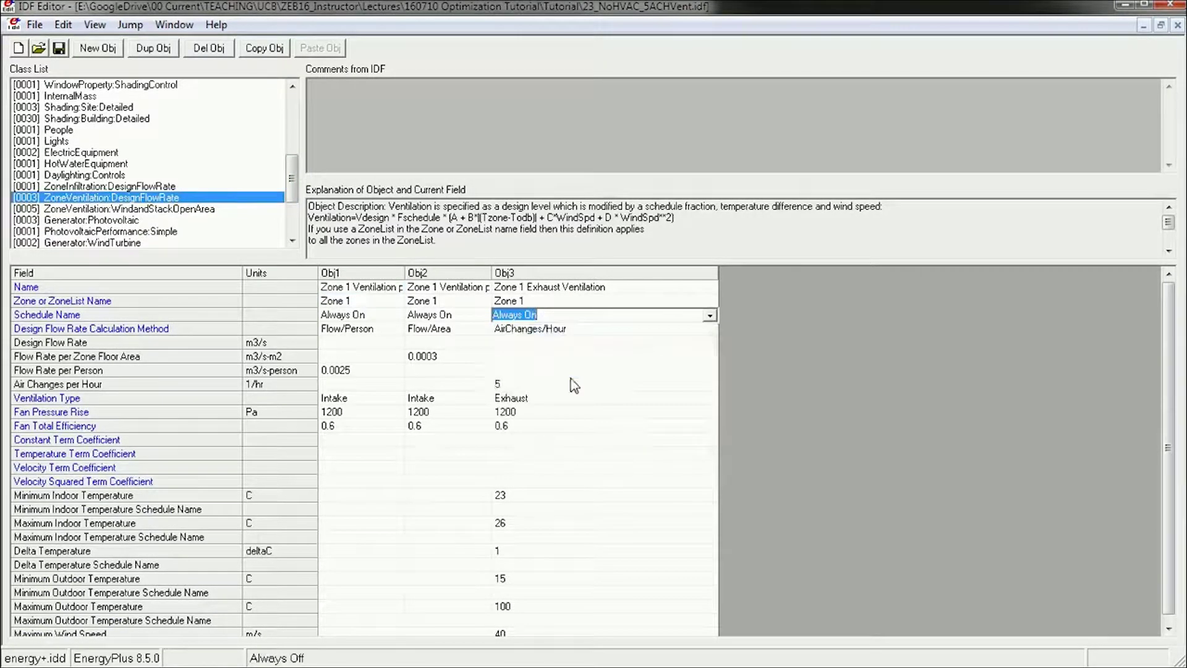
{"action": "left_click", "coordinate": [570, 376]}
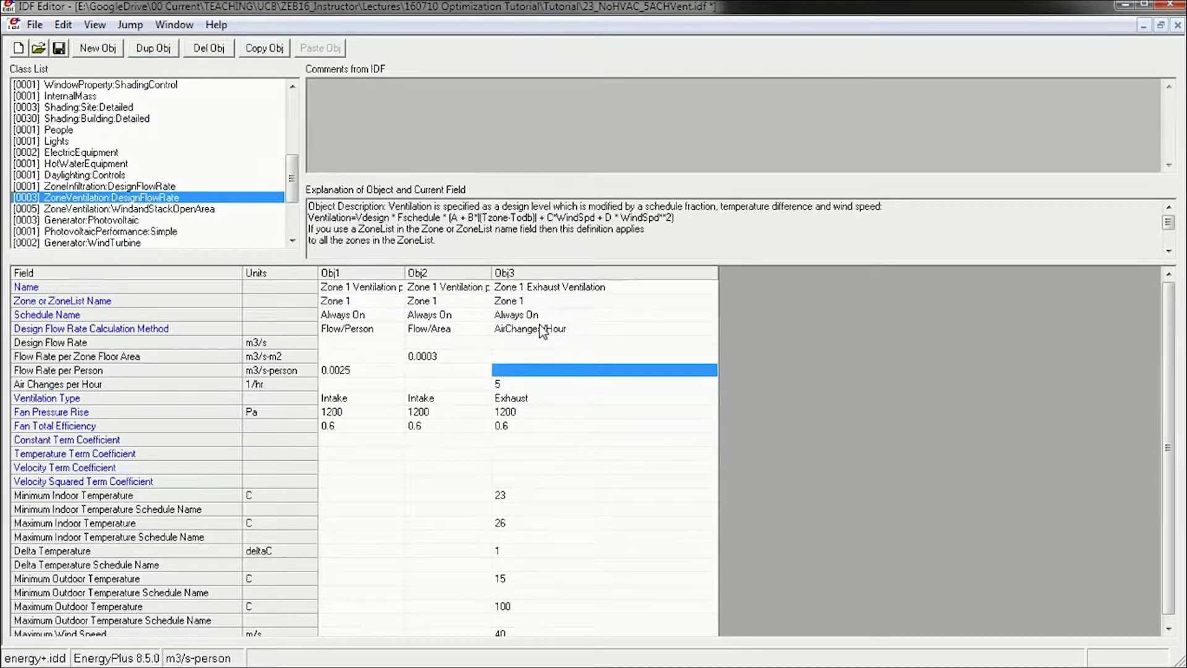
{"action": "left_click", "coordinate": [518, 386]}
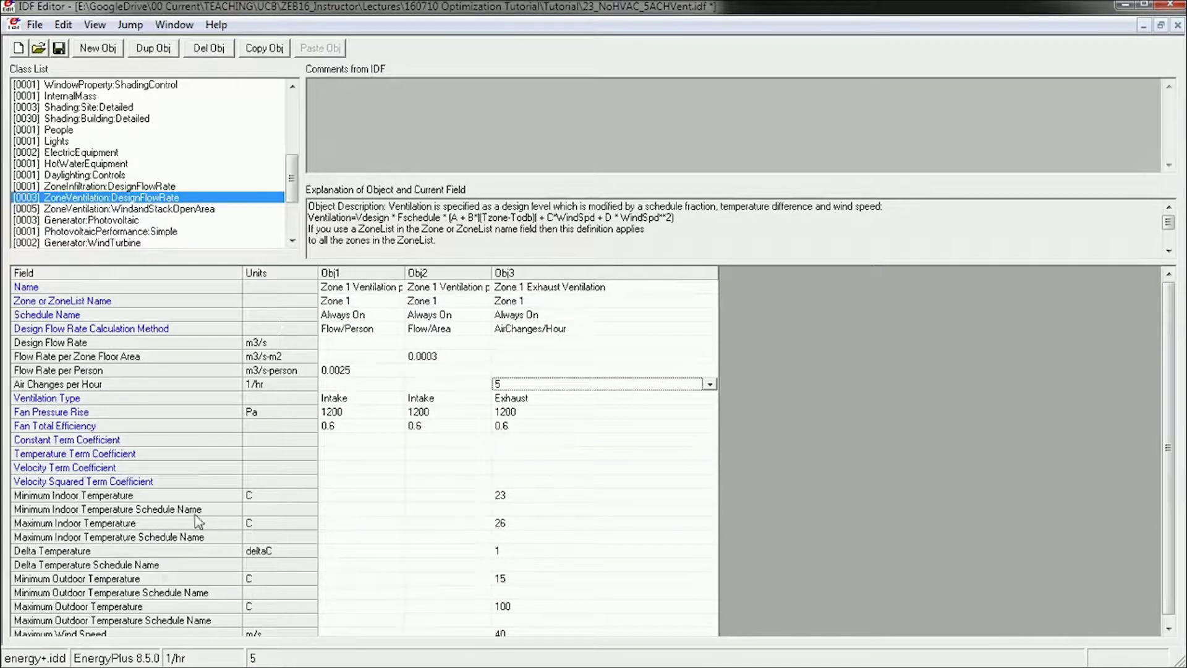
Set the Minimum Indoor Temperature of the Zone 1 Exhaust Ventilation object to 21 °C
{"action": "left_click", "coordinate": [521, 496]}
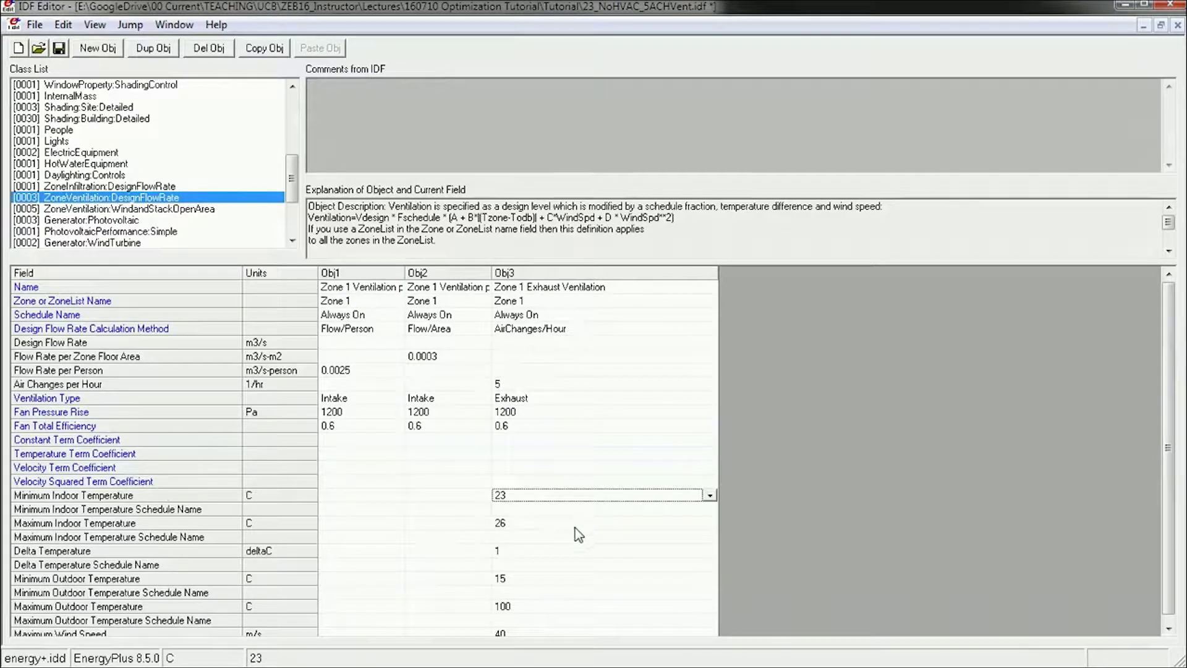
{"action": "scroll", "coordinate": [576, 535], "scroll_direction": "down", "scroll_amount": 1}
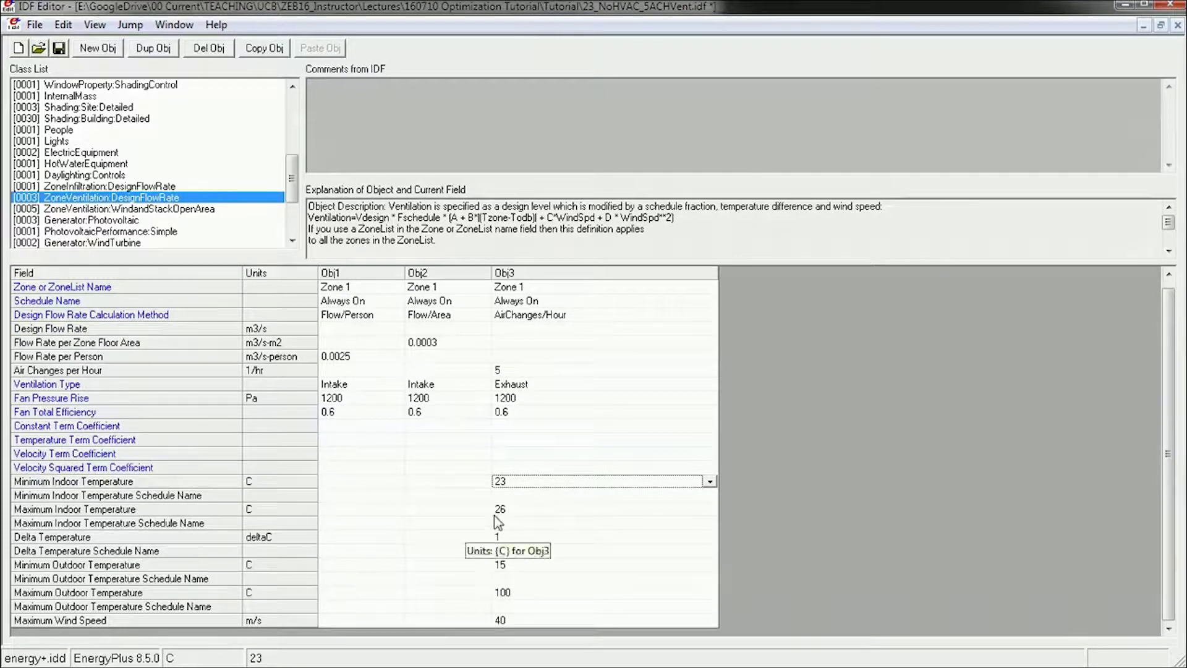
{"action": "left_click", "coordinate": [521, 483]}
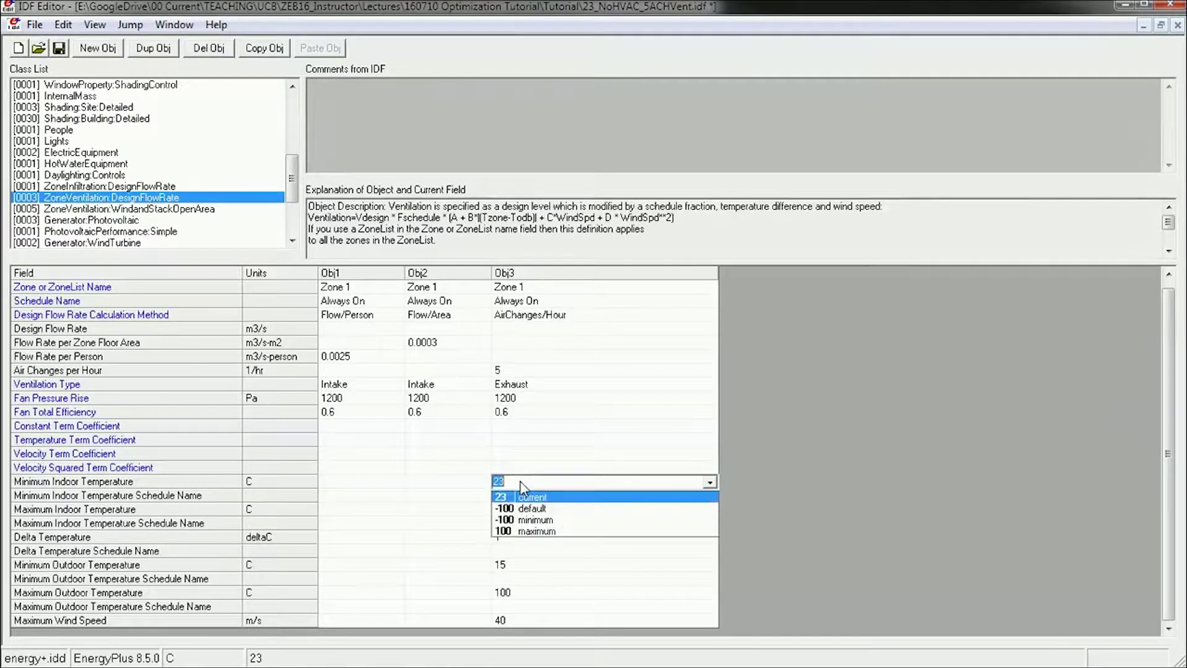
{"action": "type", "text": "22"}
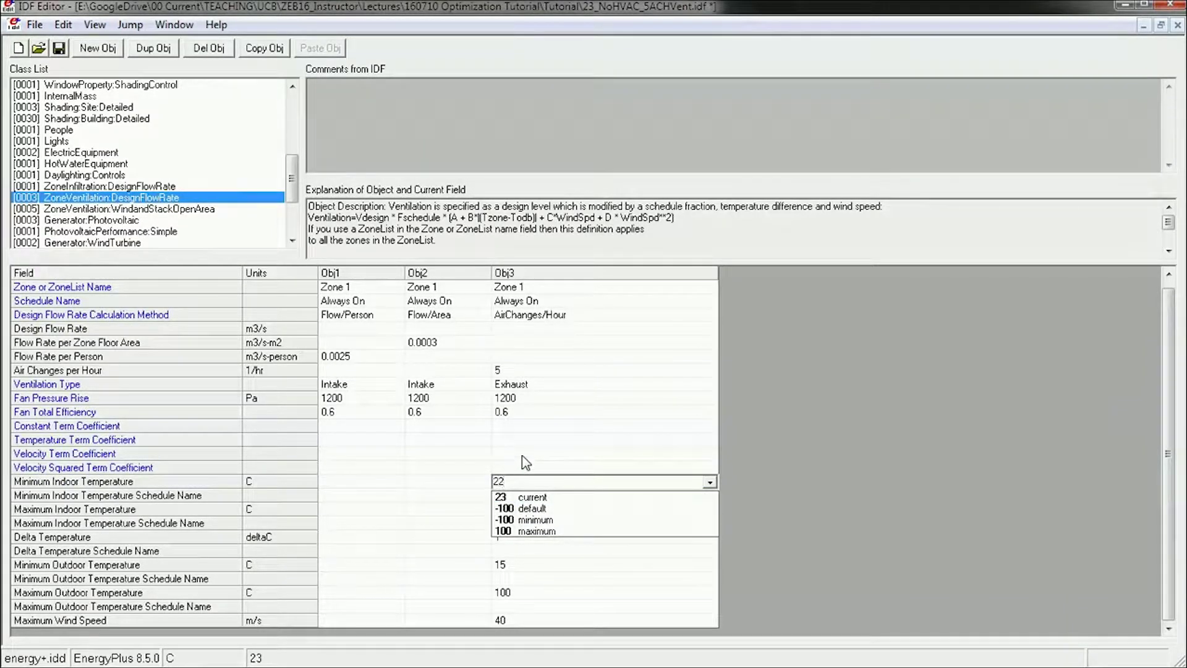
{"action": "key", "text": "Return"}
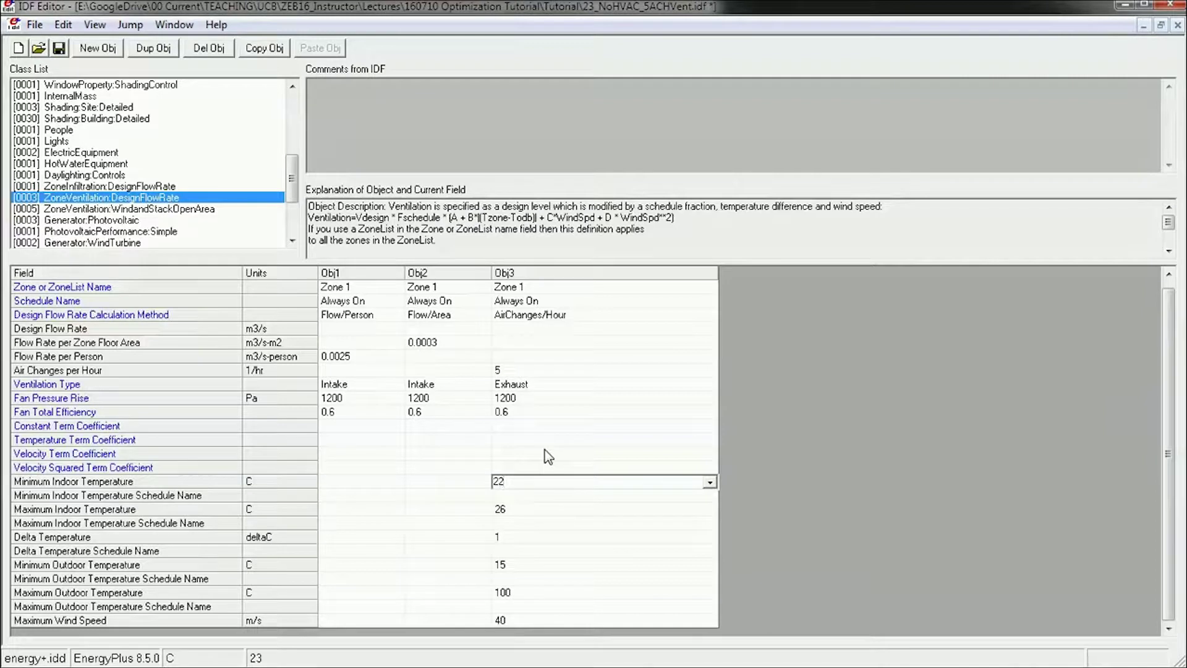
{"action": "key", "text": "Return"}
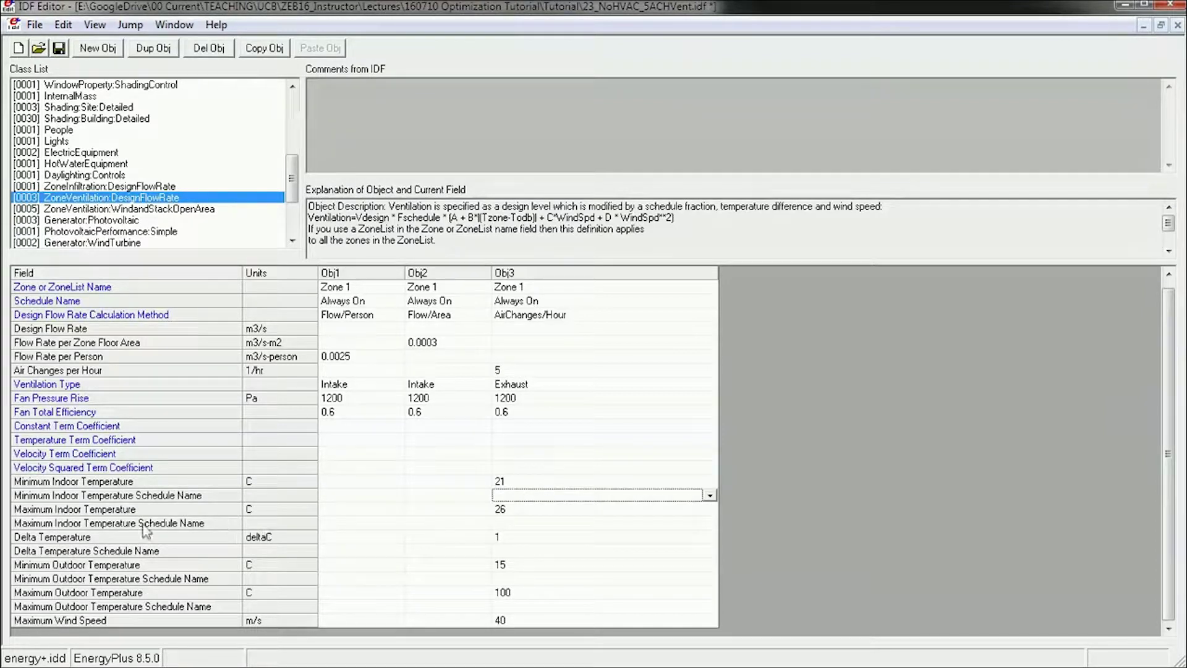
Set the Maximum Indoor Temperature of the Zone 1 Exhaust Ventilation object to 40 °C
{"action": "left_click", "coordinate": [529, 512]}
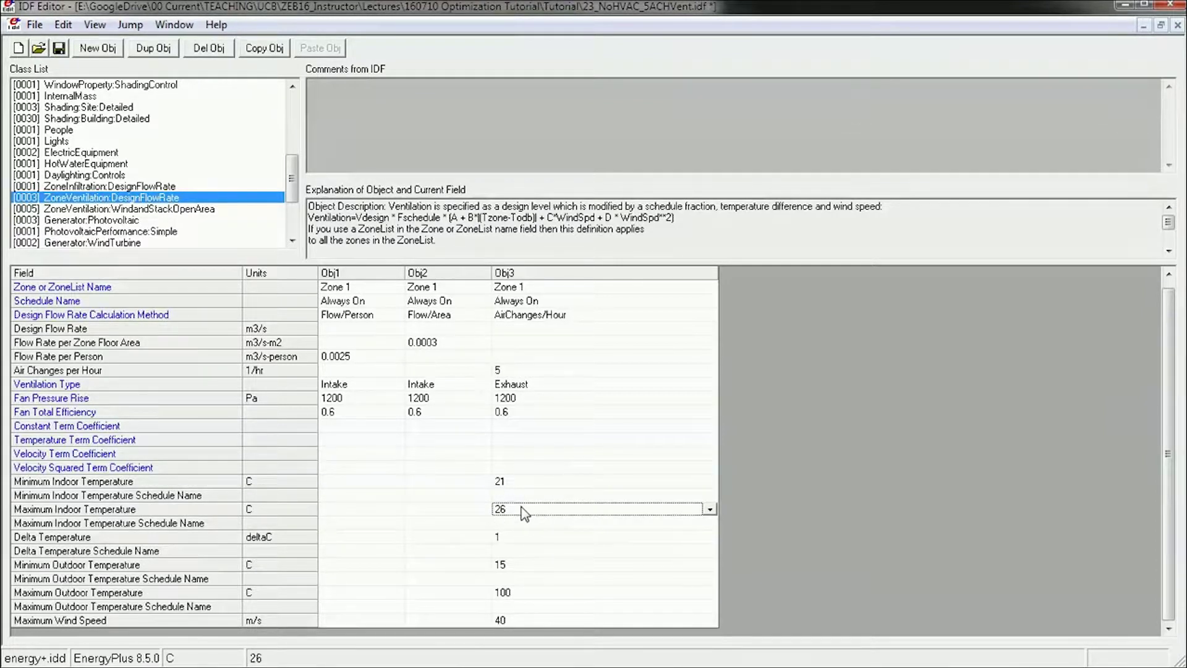
{"action": "left_click", "coordinate": [525, 511]}
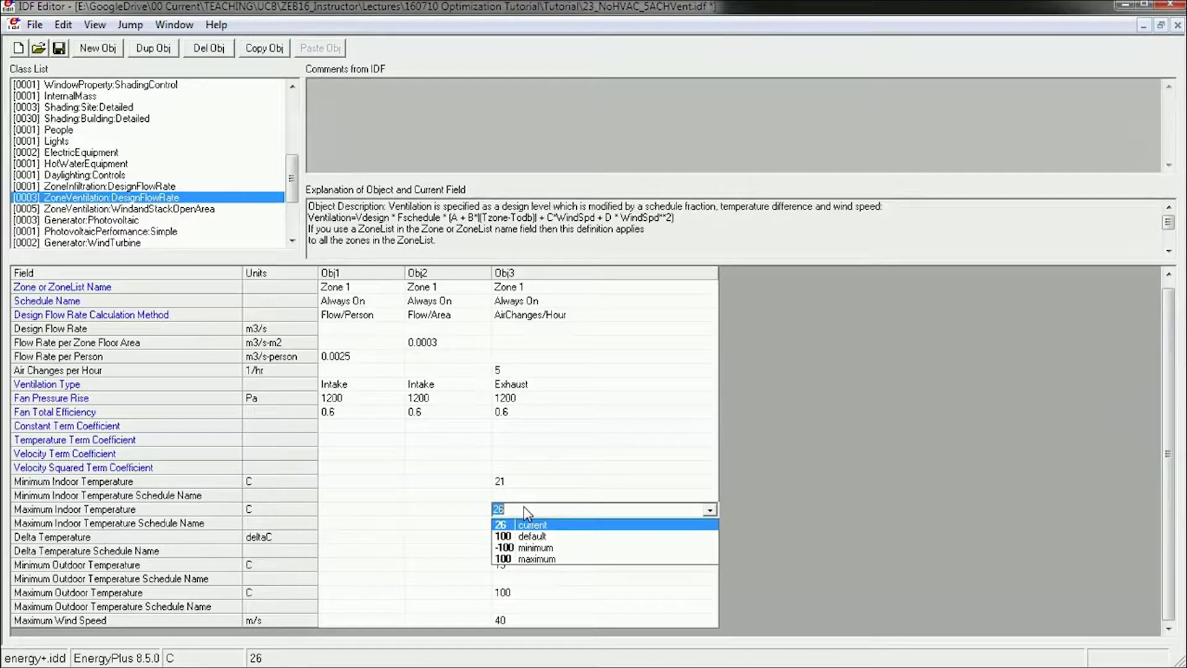
{"action": "type", "text": "40"}
{"action": "key", "text": "Return"}
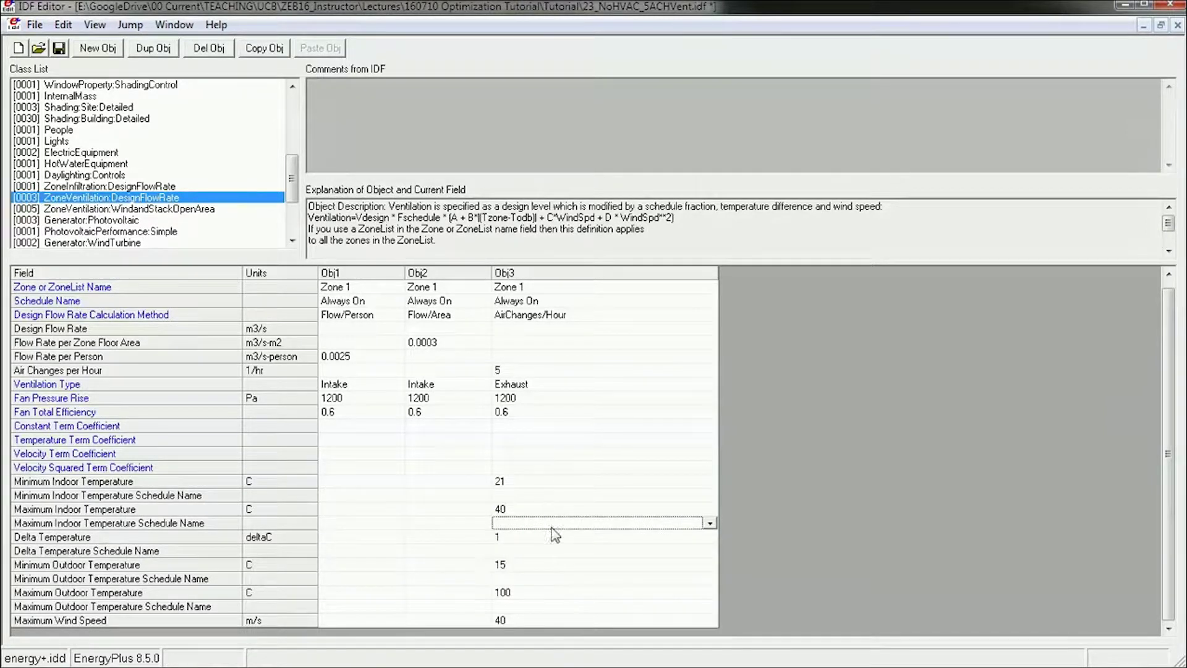
{"action": "left_click", "coordinate": [512, 510]}
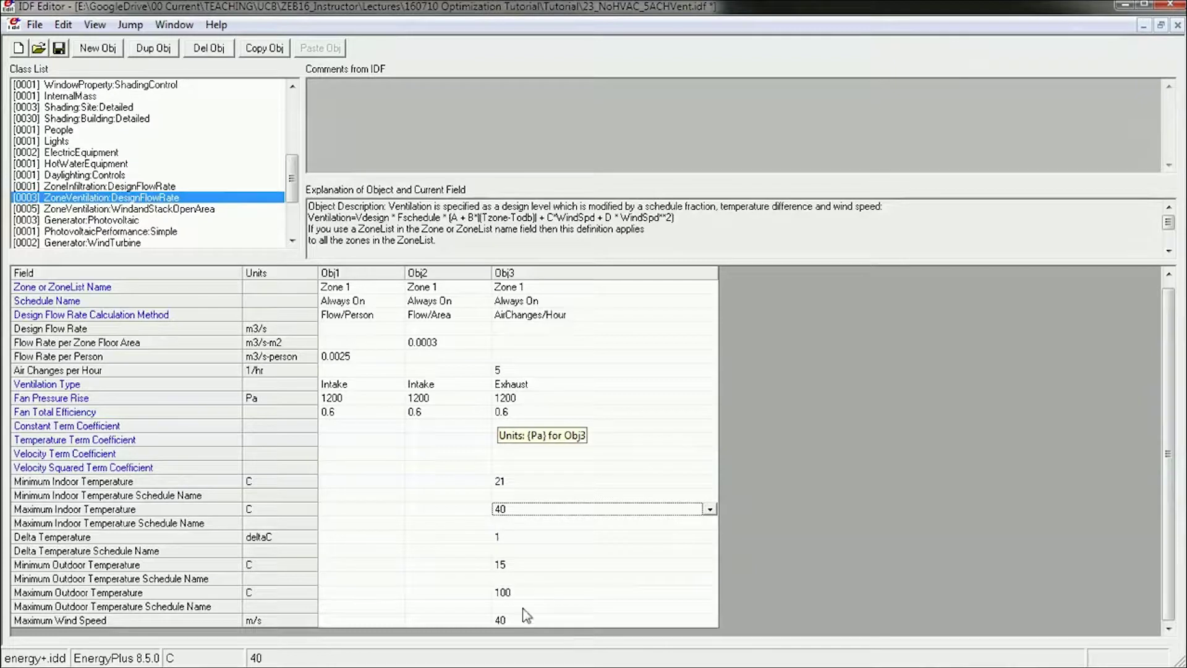
{"action": "left_click", "coordinate": [544, 567]}
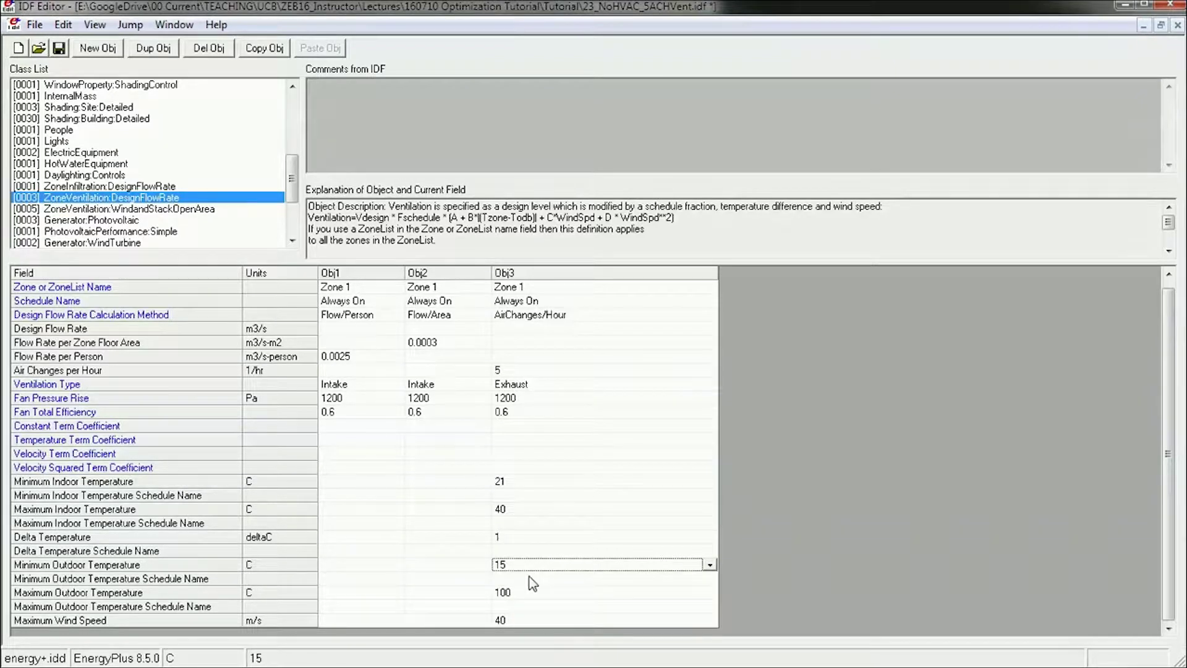
{"action": "left_click", "coordinate": [513, 540]}
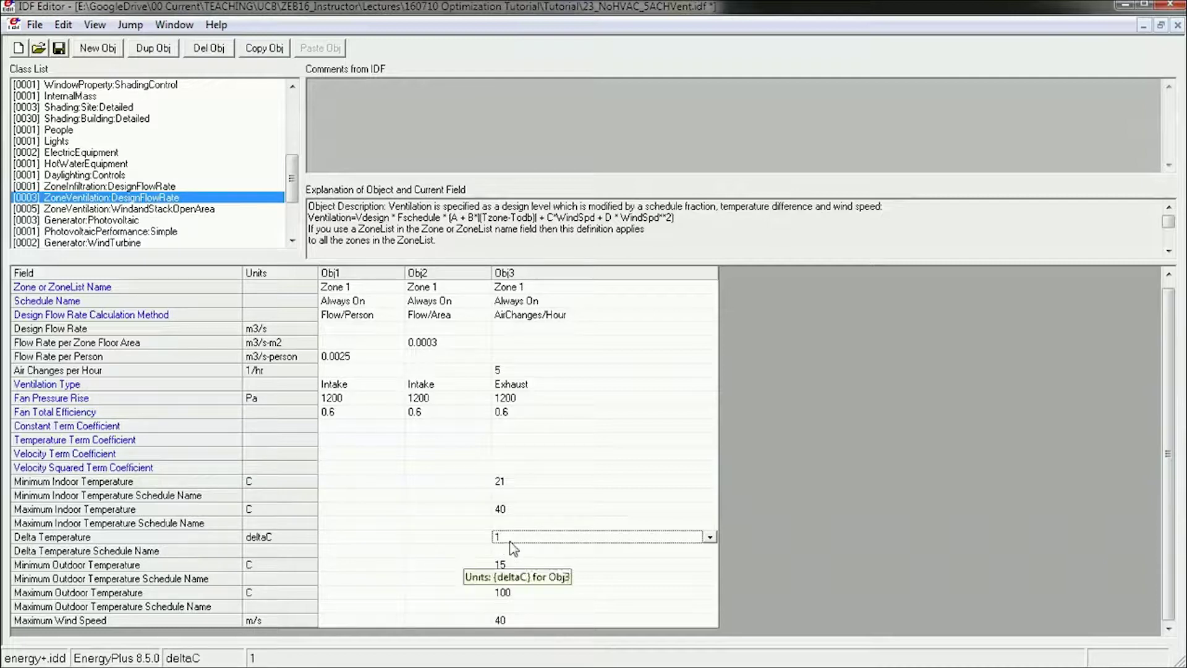
{"action": "scroll", "coordinate": [479, 413], "scroll_direction": "up", "scroll_amount": 1}
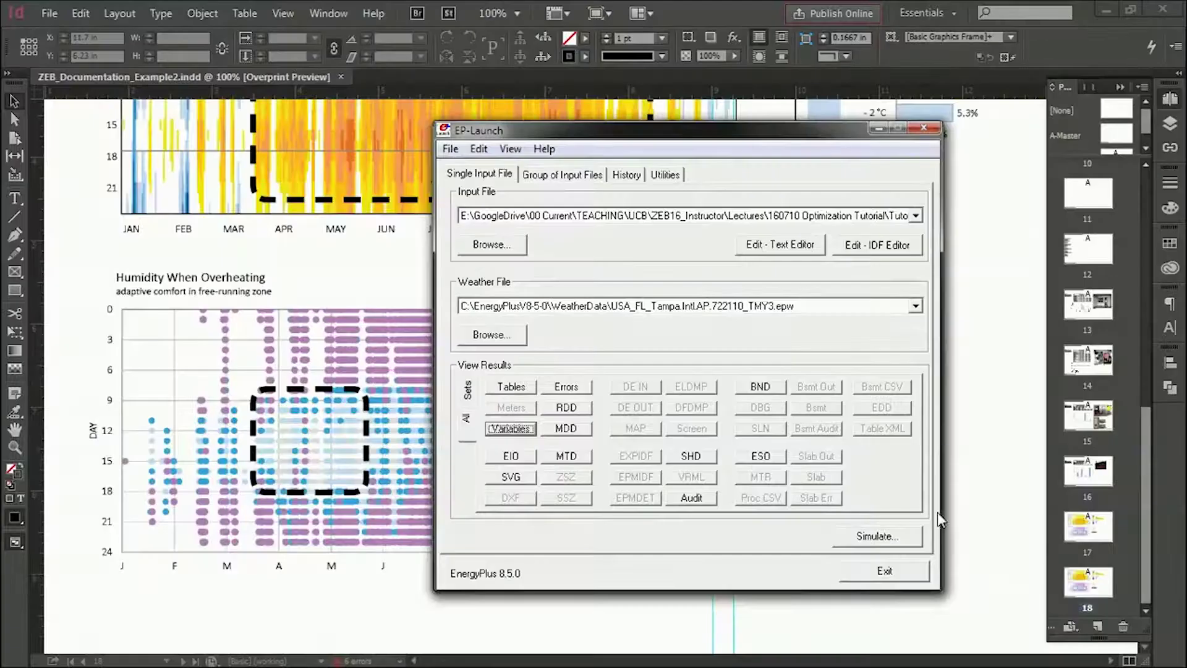
Switch to the ZEB16 Dashboard v2.xlsx workbook in Excel and examine the Thermal Autonomy and Humidity When Overheating charts on the Year sheet
{"action": "left_click", "coordinate": [1126, 4]}
{"action": "key", "text": "alt+Tab"}
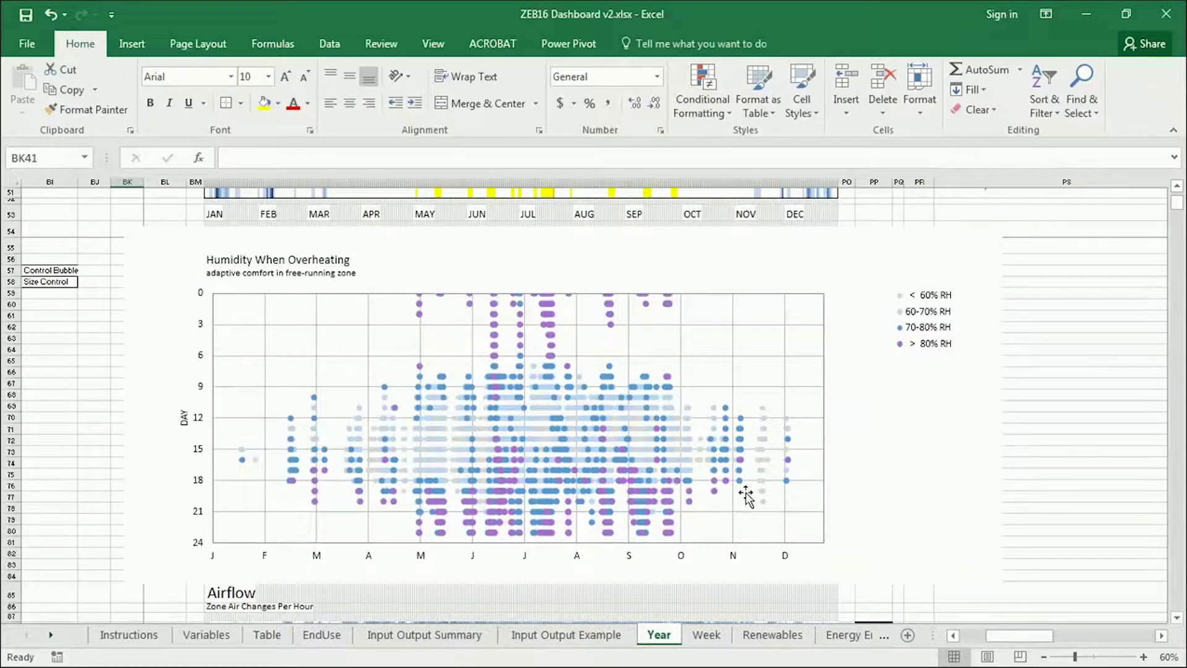
{"action": "left_click", "coordinate": [1020, 531]}
{"action": "scroll", "coordinate": [851, 547], "scroll_direction": "up", "scroll_amount": 1}
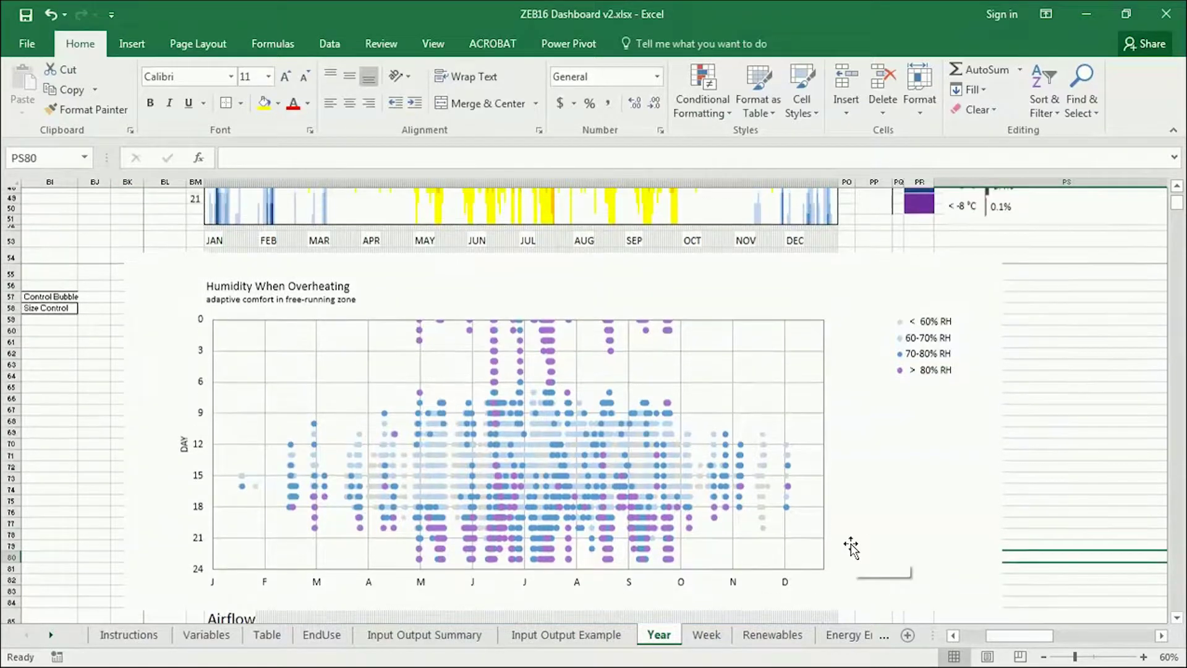
{"action": "scroll", "coordinate": [850, 548], "scroll_direction": "up", "scroll_amount": 8}
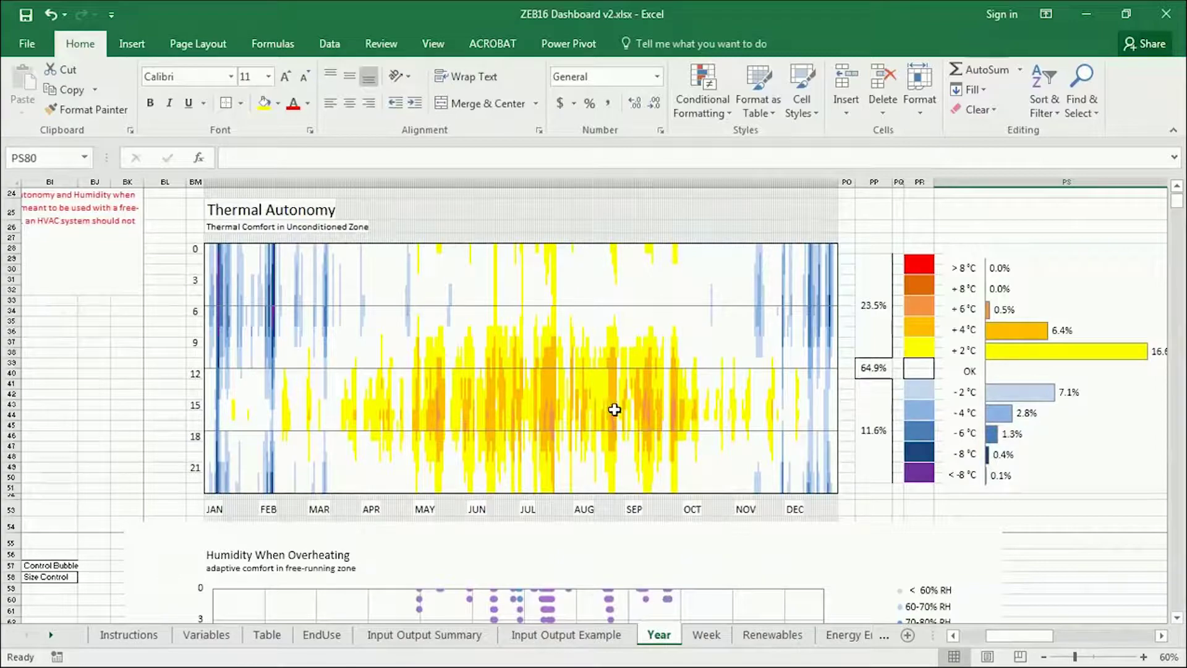
{"action": "scroll", "coordinate": [614, 409], "scroll_direction": "down", "scroll_amount": 11}
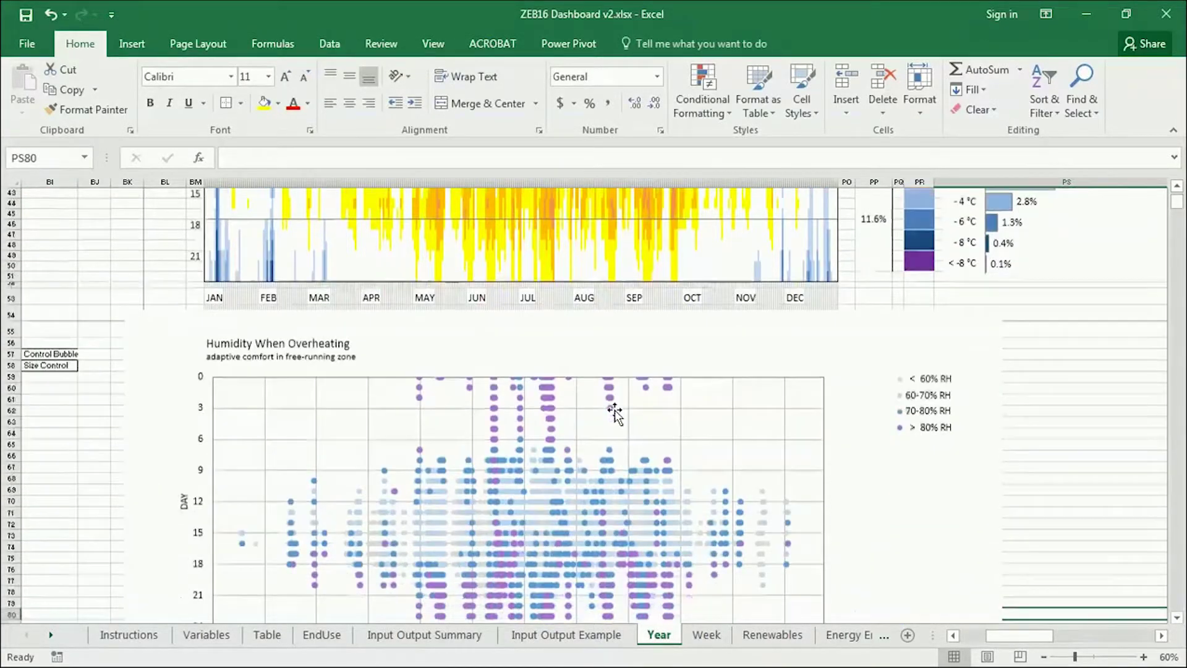
Examine the Humidity When Overheating and Airflow charts on the Year sheet
{"action": "scroll", "coordinate": [614, 423], "scroll_direction": "down", "scroll_amount": 7}
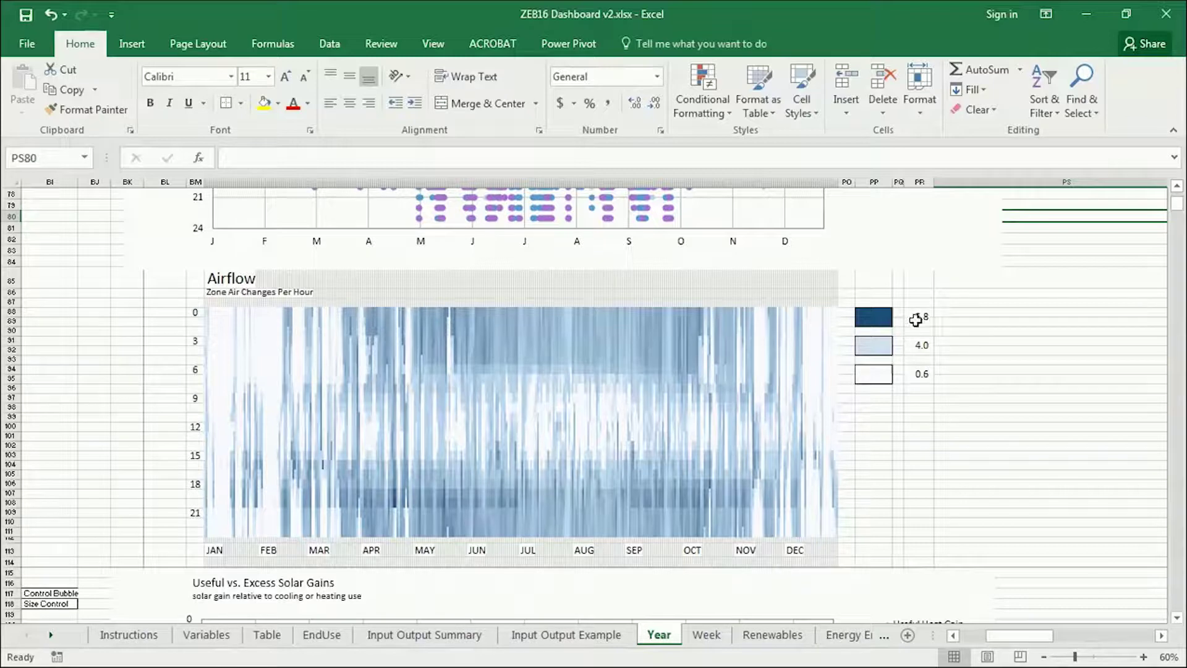
{"action": "scroll", "coordinate": [921, 319], "scroll_direction": "down", "scroll_amount": 1}
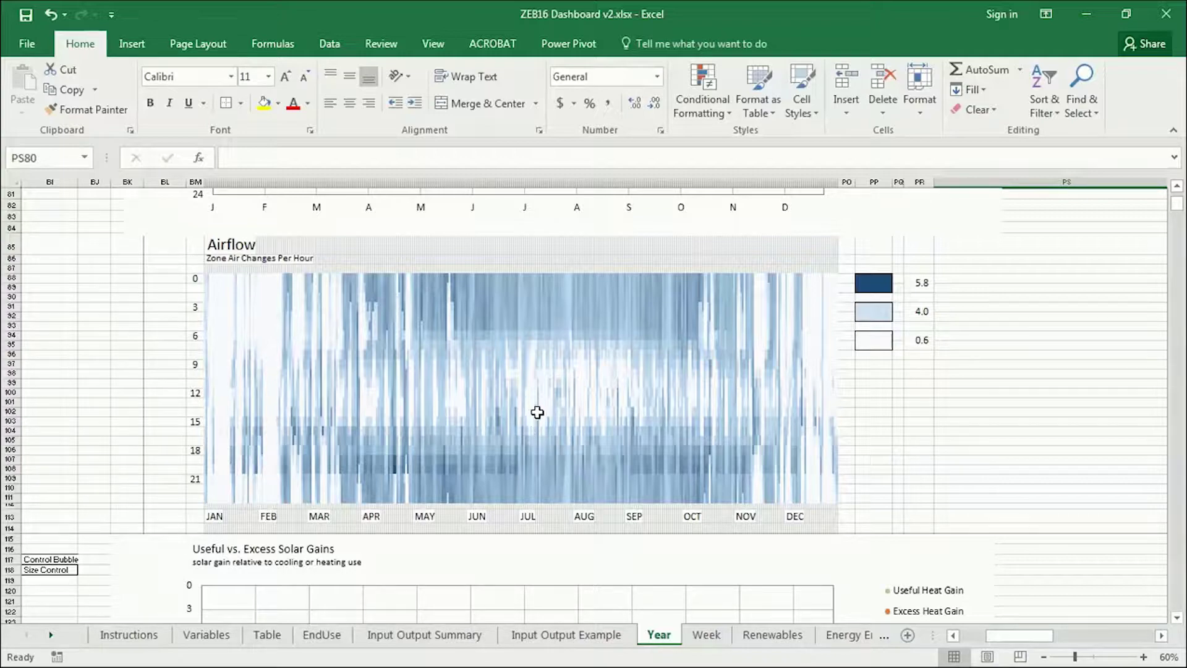
{"action": "scroll", "coordinate": [538, 412], "scroll_direction": "up", "scroll_amount": 20}
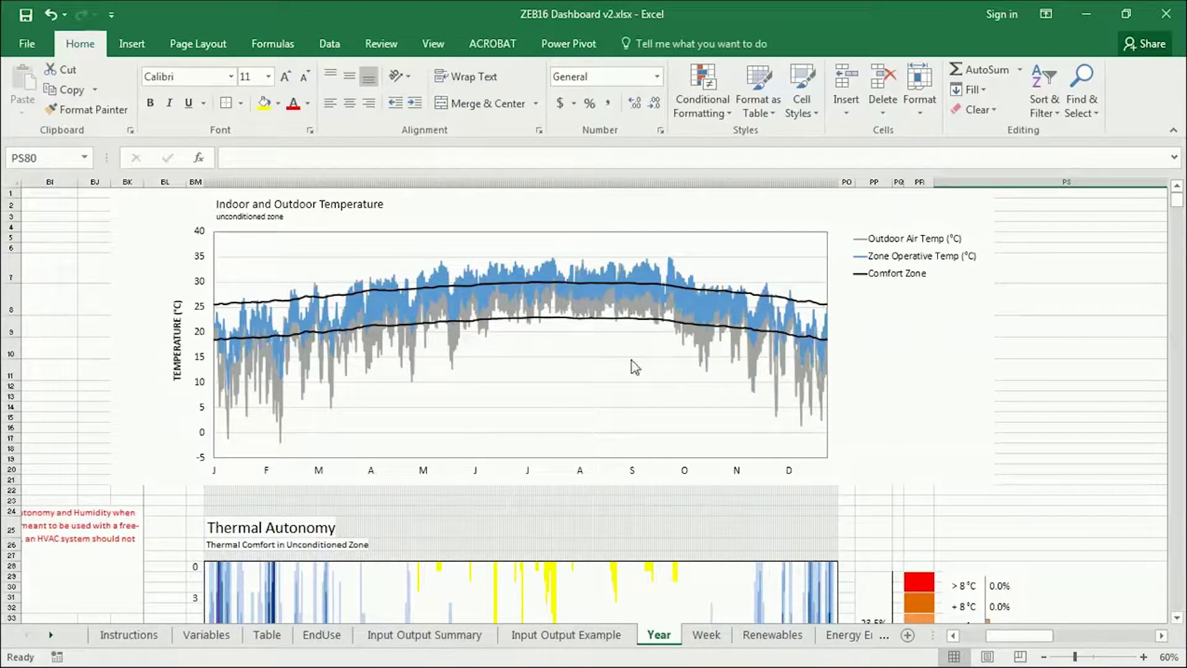
Set the analysis week start date on the Week sheet to 8/1/1995
{"action": "left_click", "coordinate": [707, 635]}
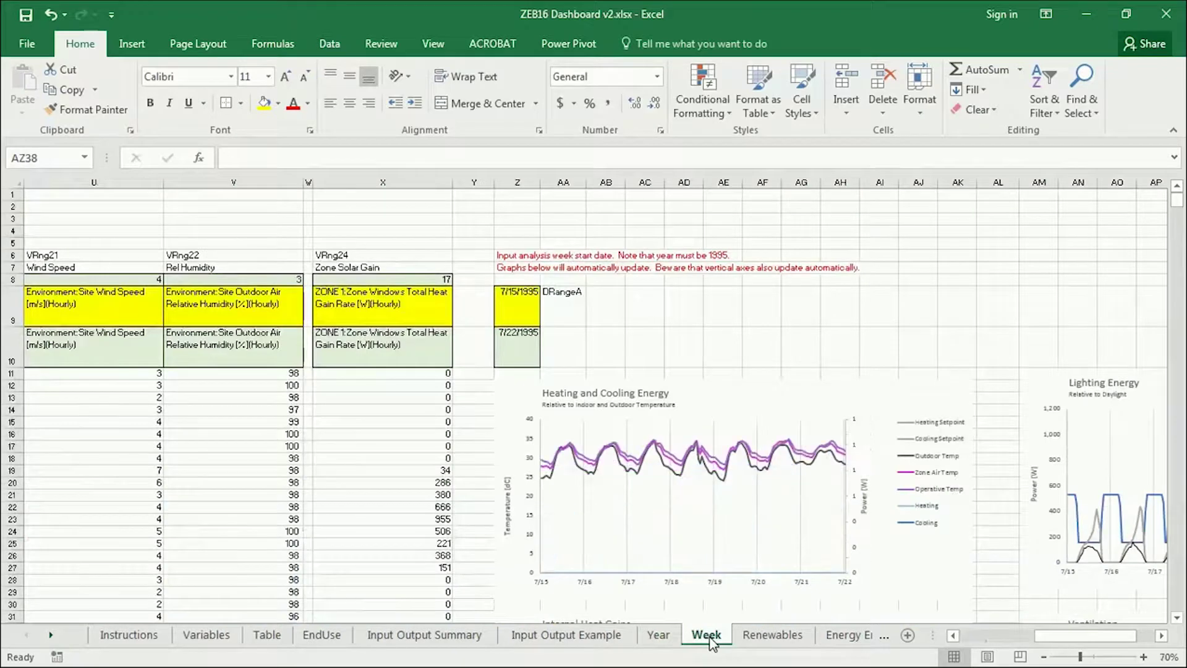
{"action": "left_click", "coordinate": [508, 316]}
{"action": "left_click", "coordinate": [227, 157]}
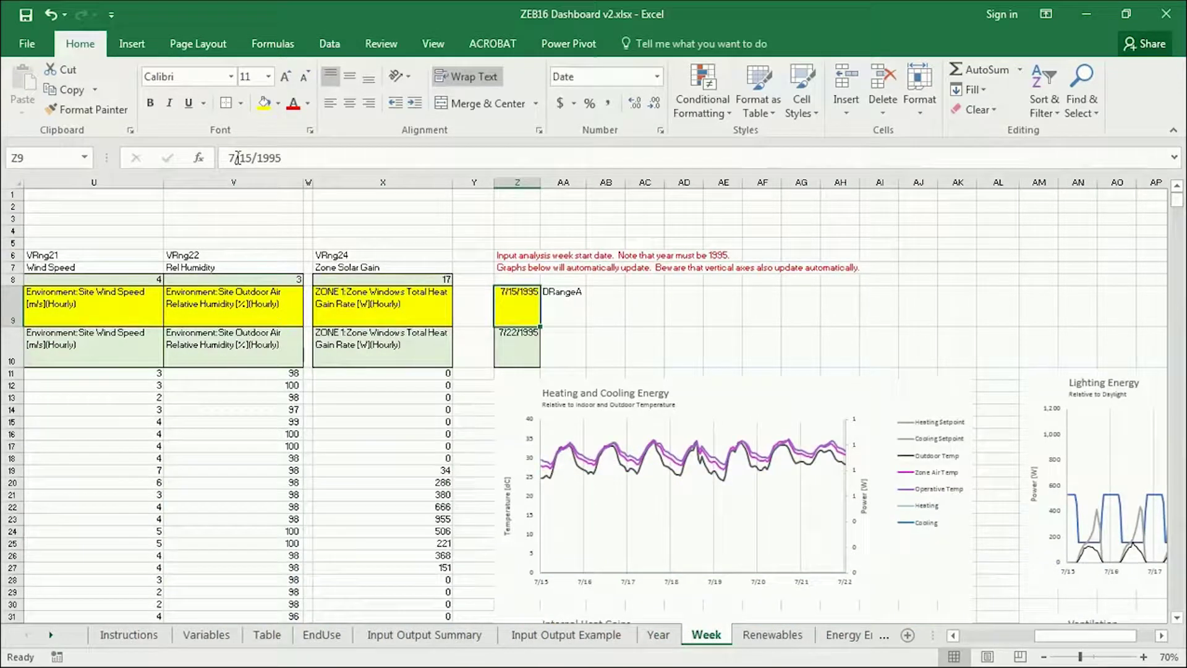
{"action": "key", "text": "Delete"}
{"action": "type", "text": "8"}
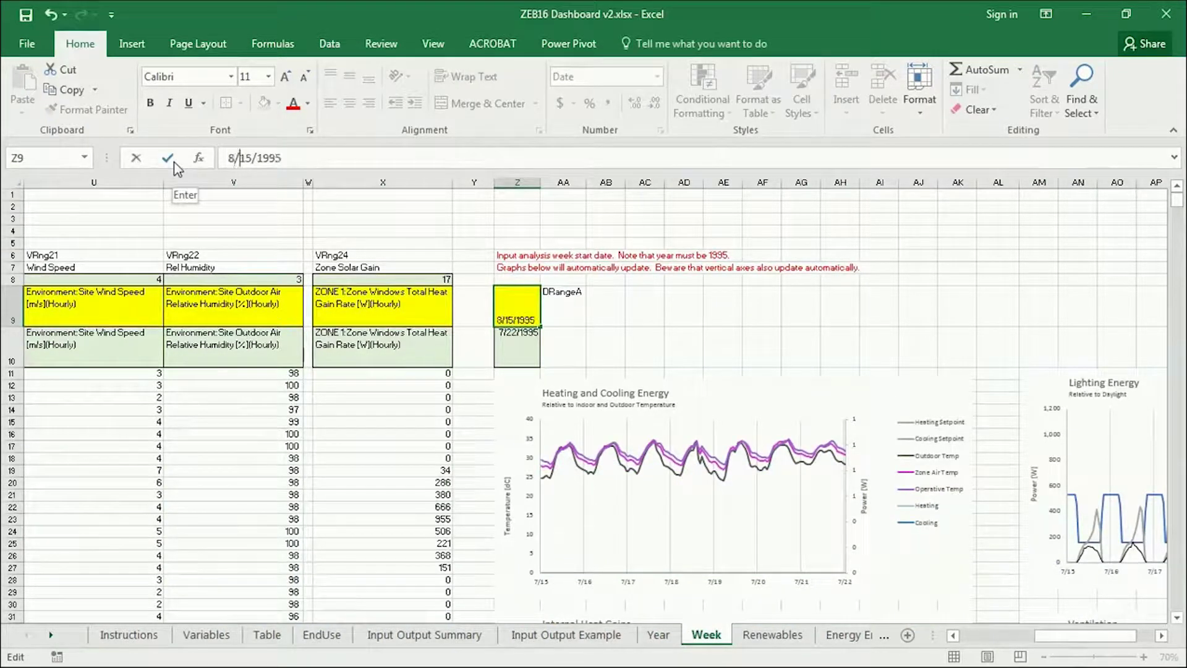
{"action": "key", "text": "Right"}
{"action": "key", "text": "Right"}
{"action": "key", "text": "Delete"}
{"action": "key", "text": "Return"}
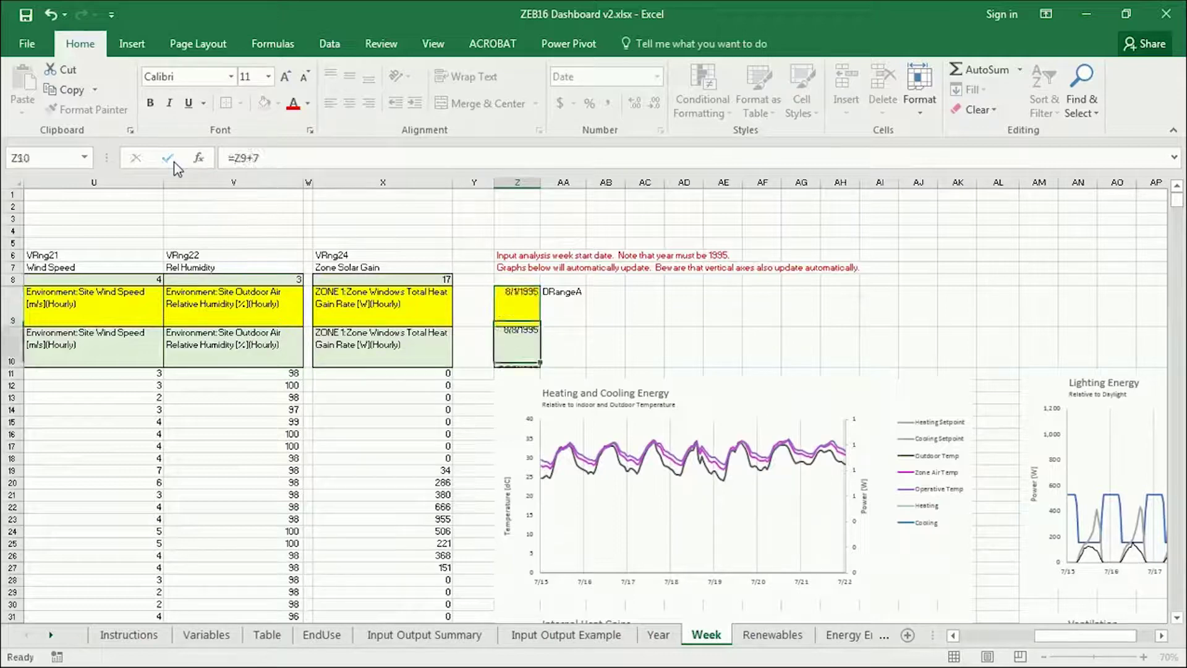
Examine the outdoor, zone air and operative temperature curves in the Heating and Cooling Energy chart at 120% zoom
{"action": "scroll", "coordinate": [561, 396], "scroll_direction": "down", "scroll_amount": 2}
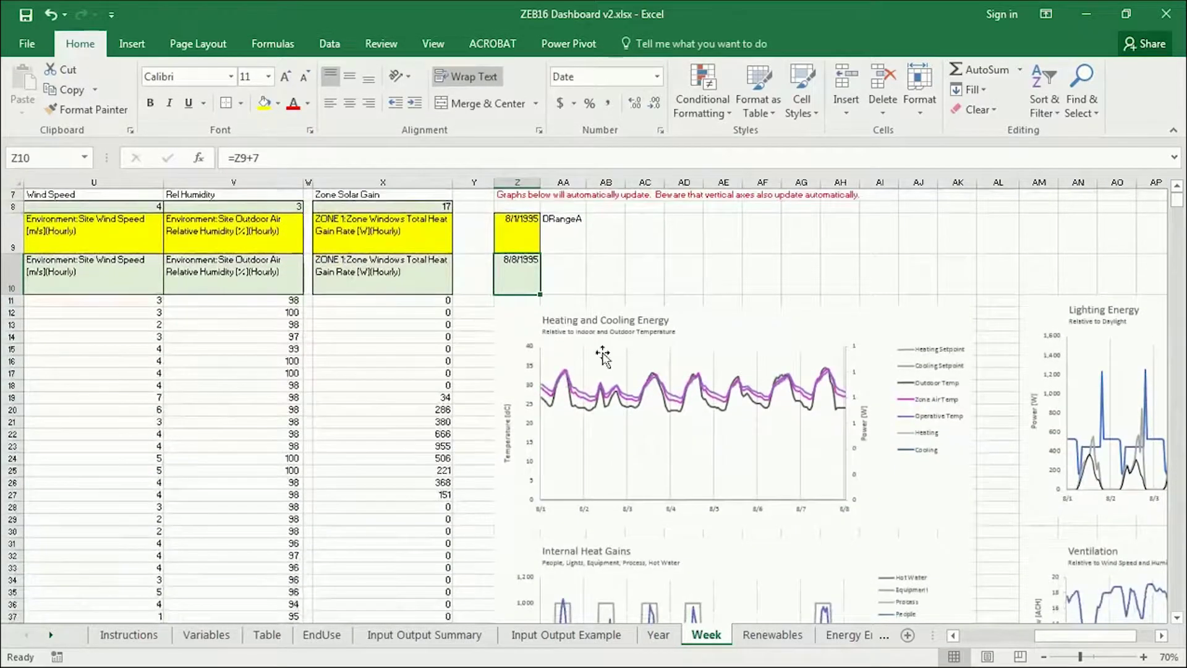
{"action": "left_click", "coordinate": [1143, 657]}
{"action": "left_click", "coordinate": [1143, 658]}
{"action": "left_click", "coordinate": [1143, 658]}
{"action": "left_click", "coordinate": [1143, 658]}
{"action": "left_click", "coordinate": [1143, 657]}
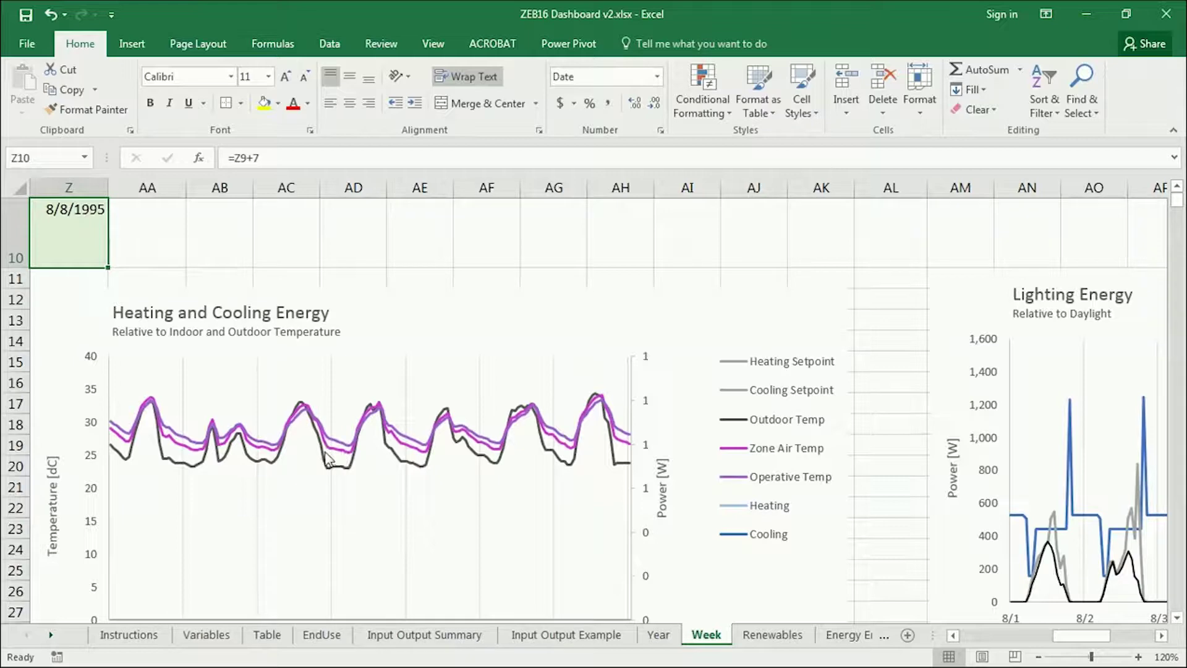
{"action": "mouse_move", "coordinate": [324, 456]}
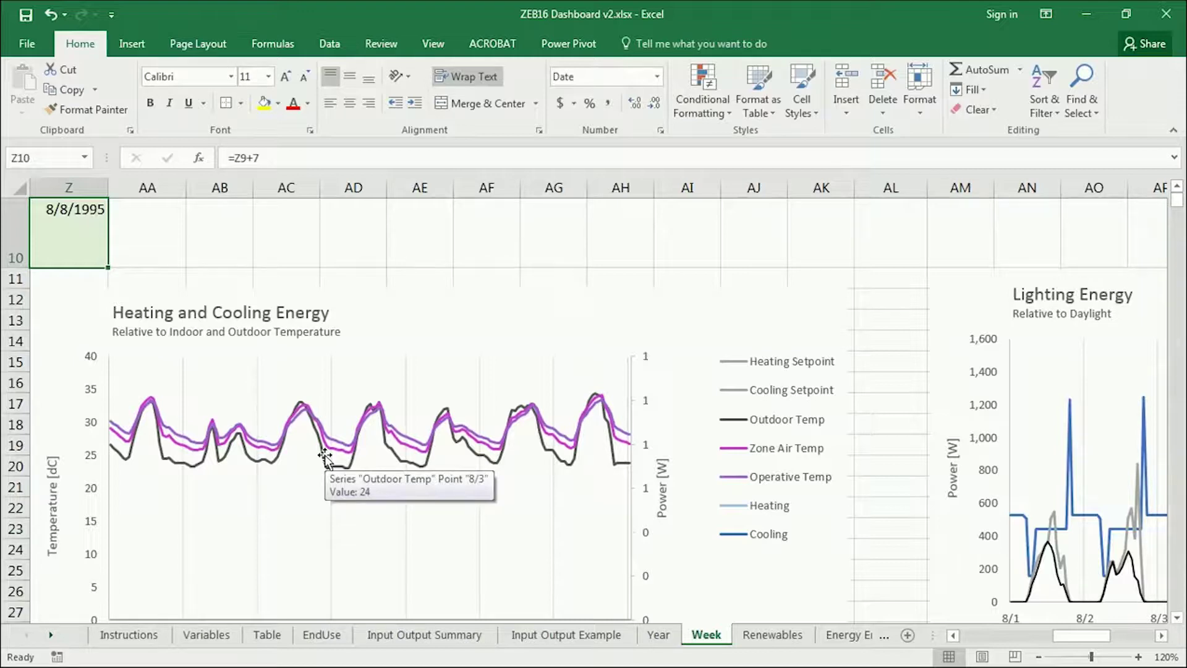
{"action": "mouse_move", "coordinate": [413, 450]}
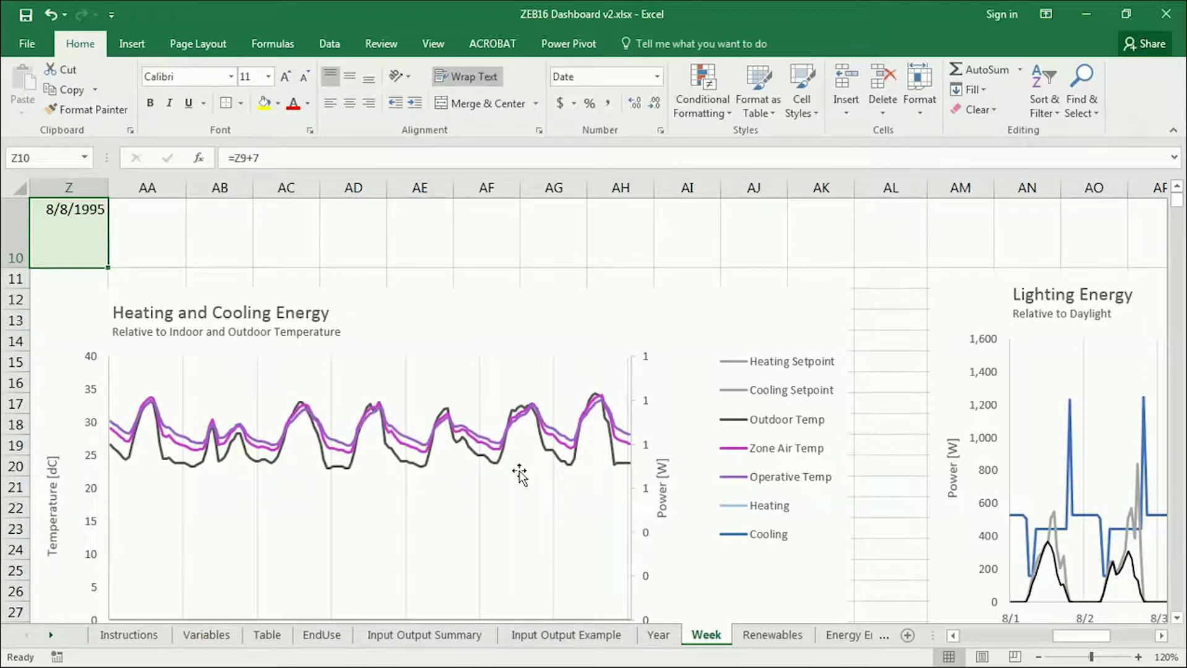
{"action": "mouse_move", "coordinate": [533, 423]}
Examine zone airflow, wind speed and relative humidity across the week in the Ventilation chart at 90% zoom
{"action": "left_click", "coordinate": [1040, 657]}
{"action": "left_click", "coordinate": [1040, 657]}
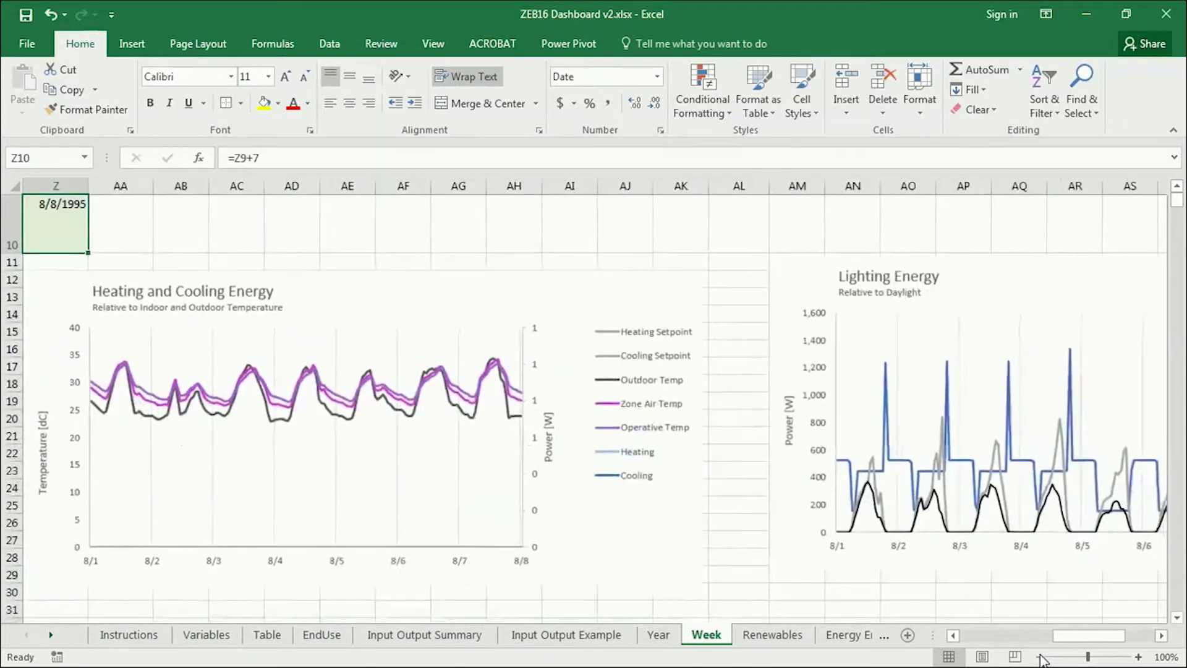
{"action": "left_click", "coordinate": [1040, 657]}
{"action": "scroll", "coordinate": [892, 486], "scroll_direction": "down", "scroll_amount": 4}
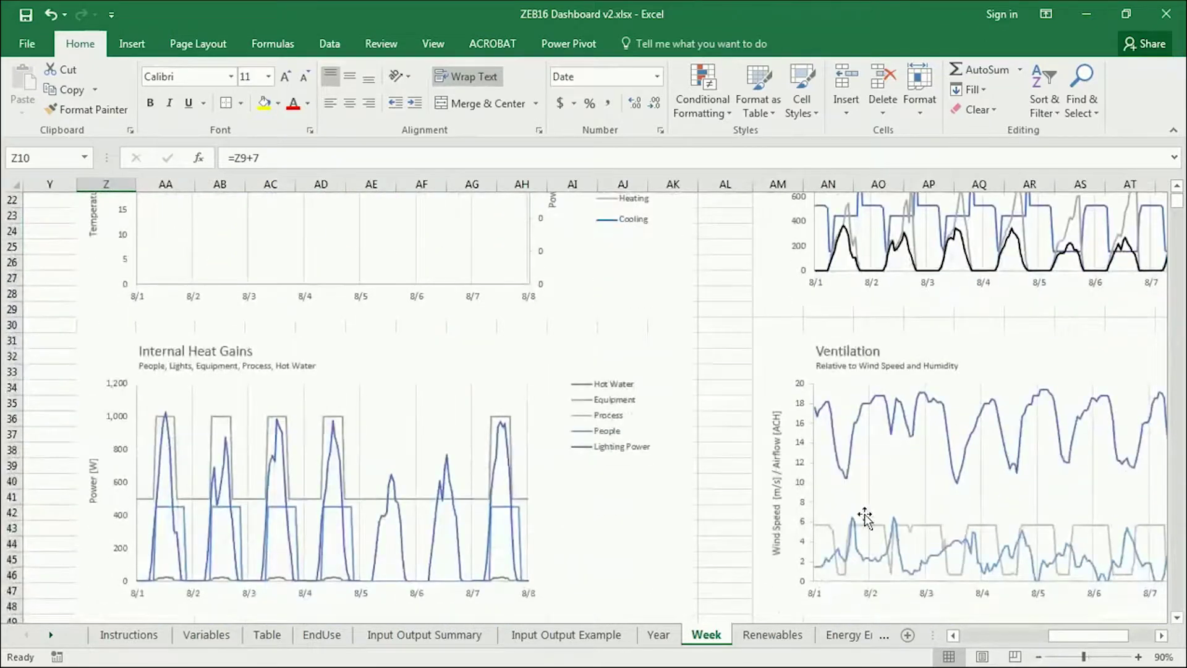
{"action": "left_click_drag", "start_coordinate": [1109, 651], "coordinate": [1119, 643]}
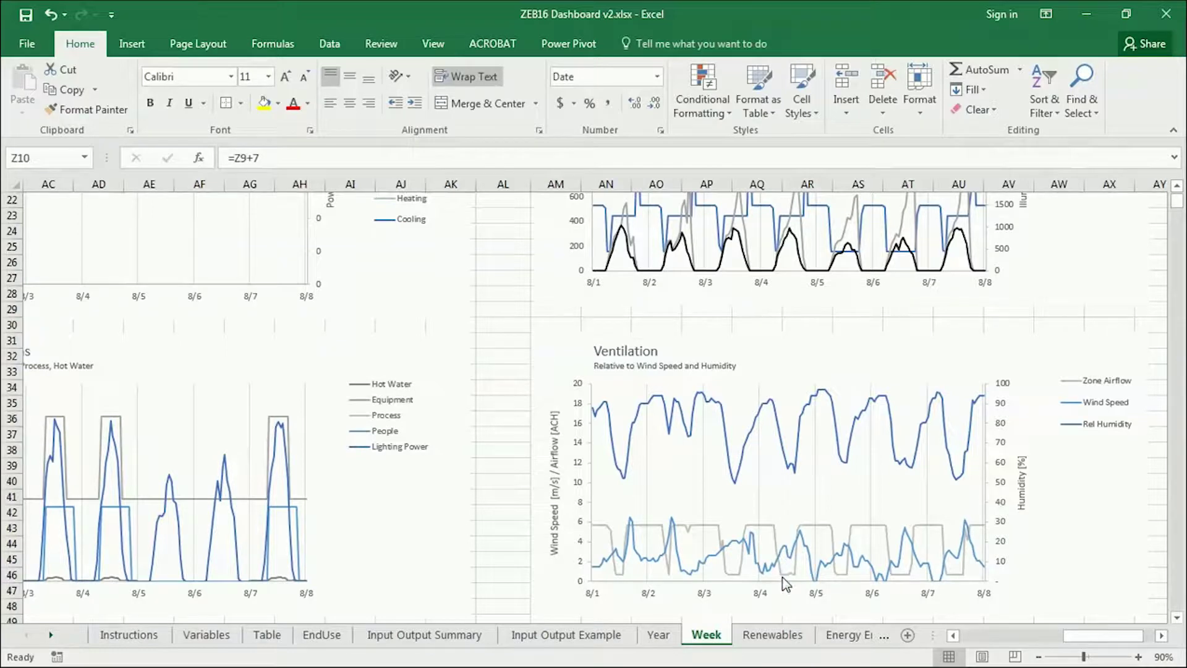
{"action": "mouse_move", "coordinate": [788, 579]}
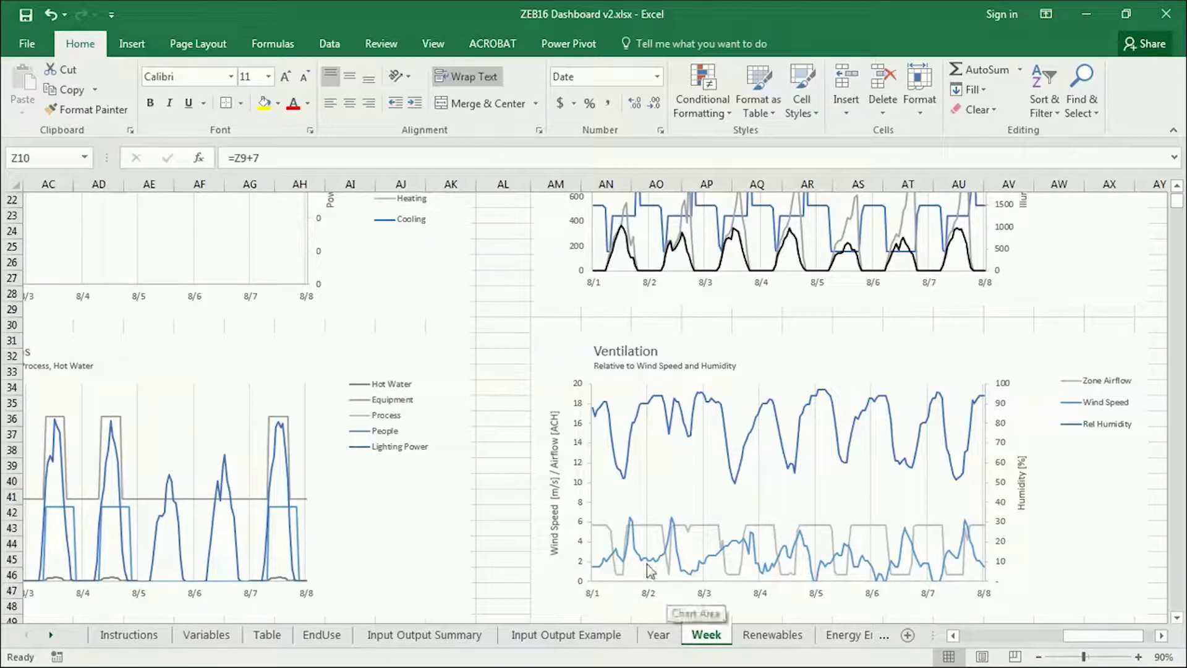
{"action": "mouse_move", "coordinate": [673, 579]}
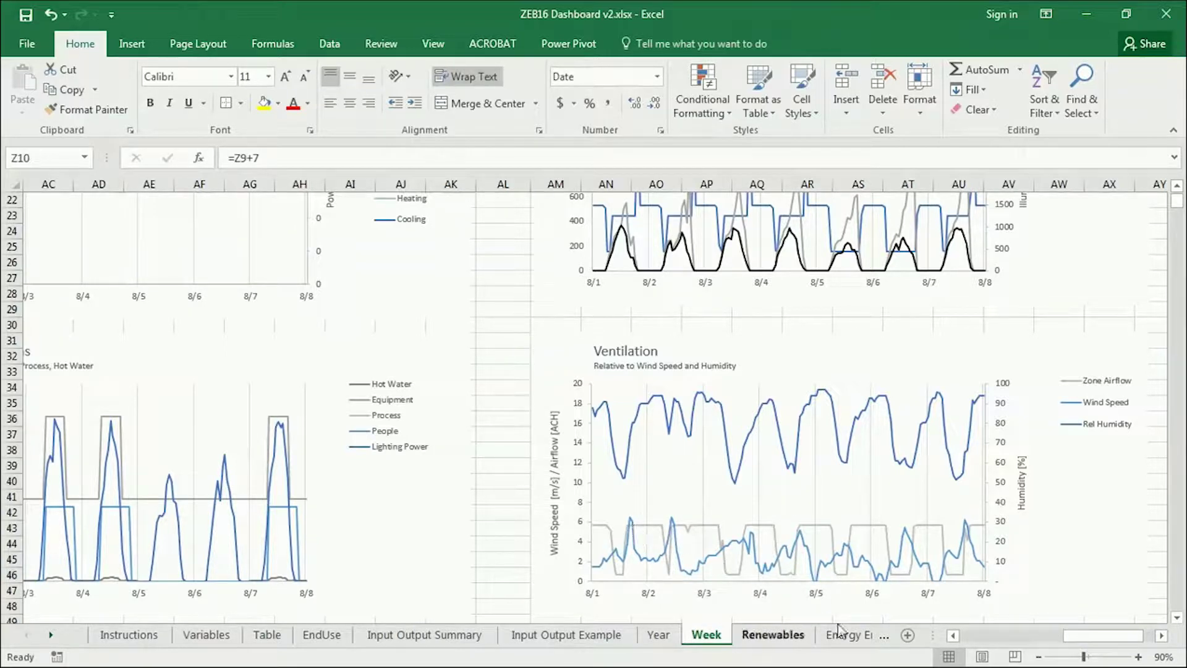
Return to the Heating and Cooling Energy chart and compare its indoor and outdoor temperature curves at 120% zoom
{"action": "left_click_drag", "start_coordinate": [1093, 637], "coordinate": [1078, 637]}
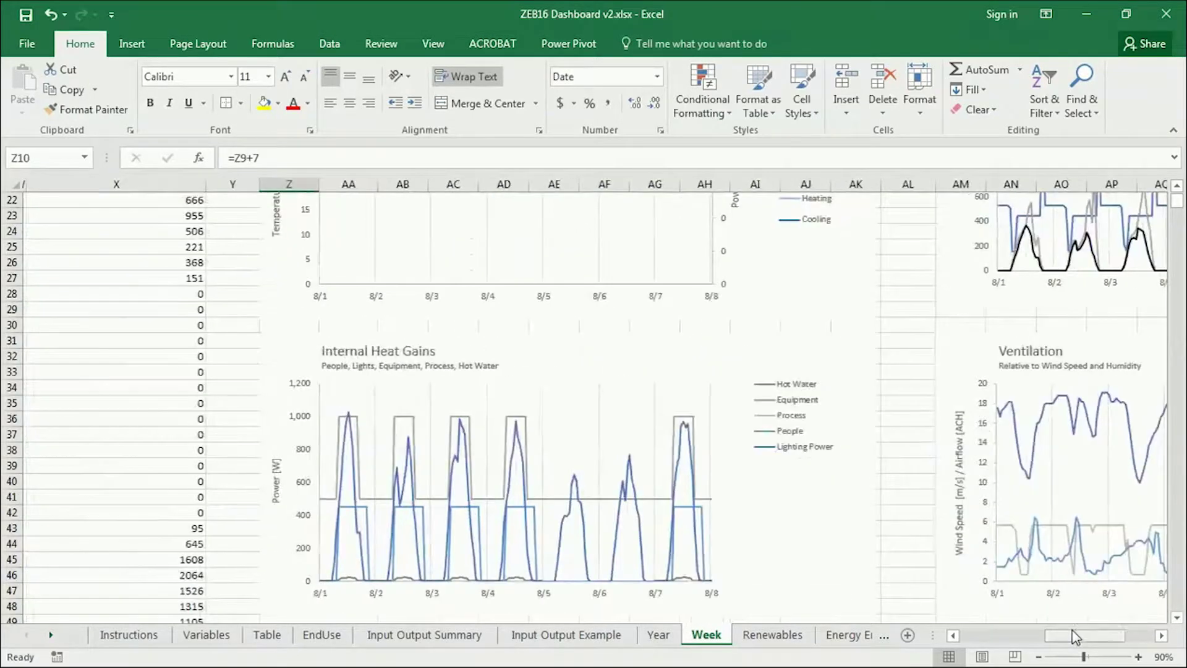
{"action": "scroll", "coordinate": [755, 477], "scroll_direction": "up", "scroll_amount": 5}
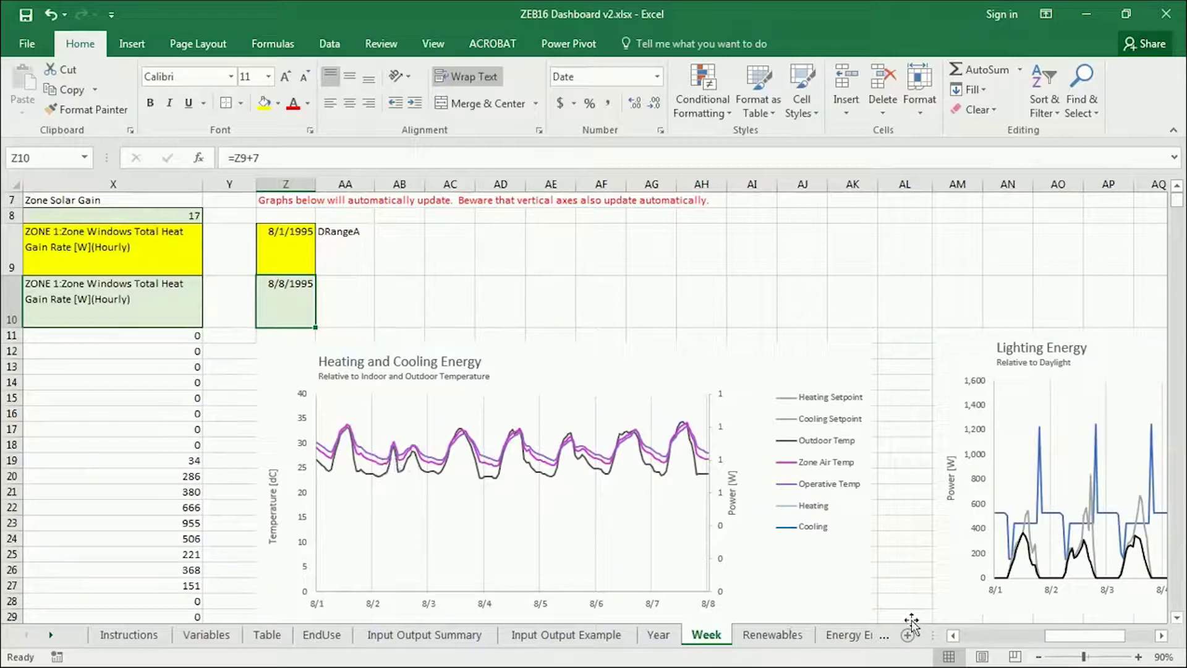
{"action": "left_click", "coordinate": [1139, 657]}
{"action": "left_click", "coordinate": [1139, 656]}
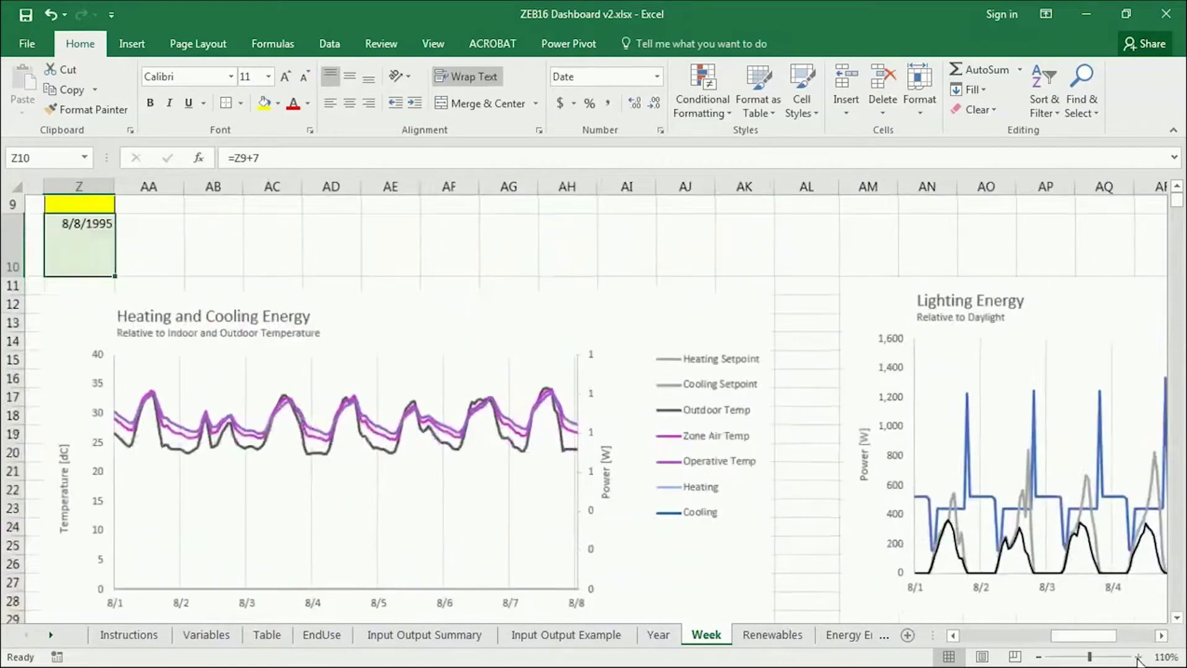
{"action": "left_click", "coordinate": [1139, 657]}
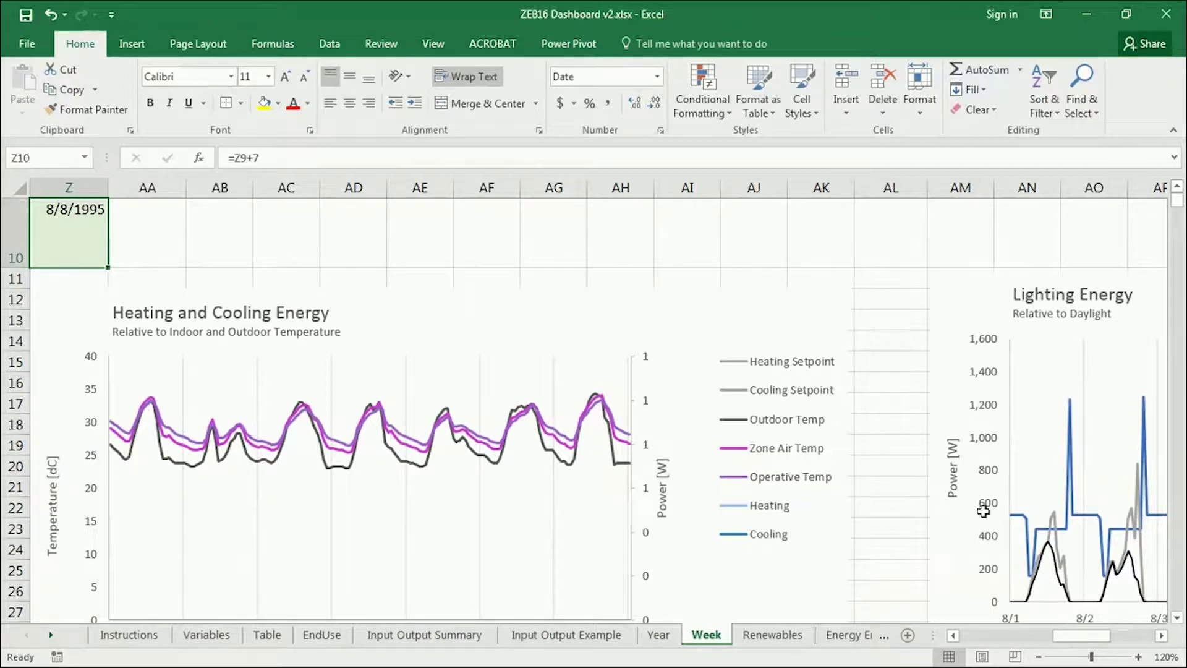
Review the zone airflow in the Ventilation chart once more at 90% zoom
{"action": "left_click", "coordinate": [1039, 657]}
{"action": "left_click", "coordinate": [1039, 657]}
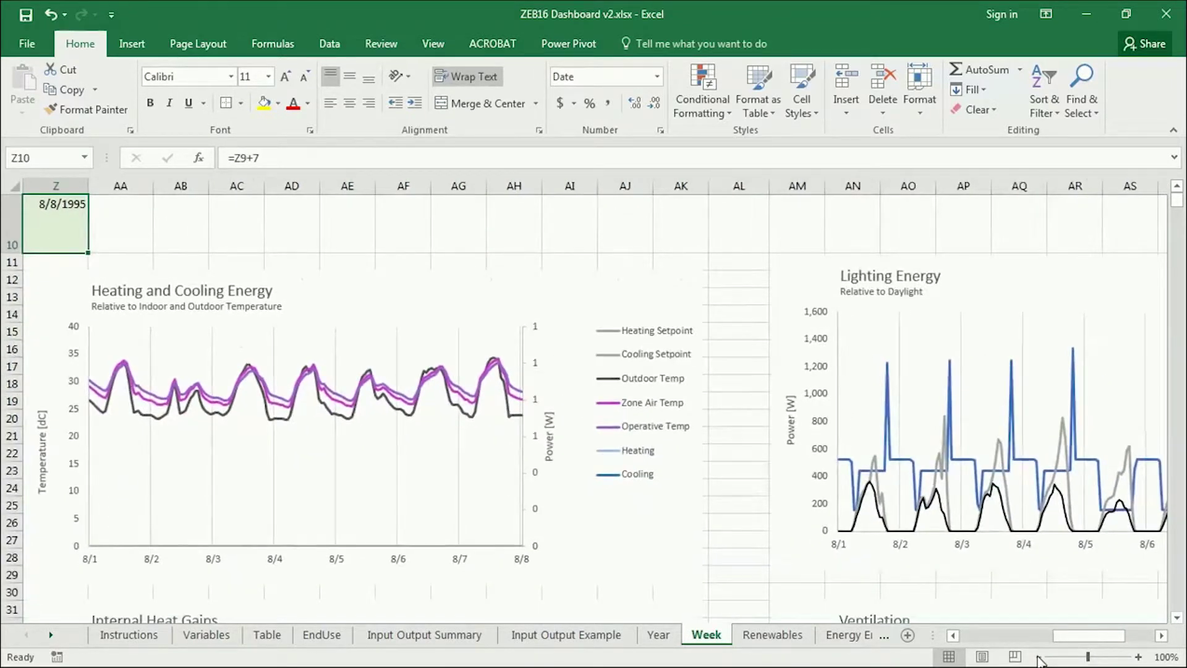
{"action": "left_click", "coordinate": [1039, 657]}
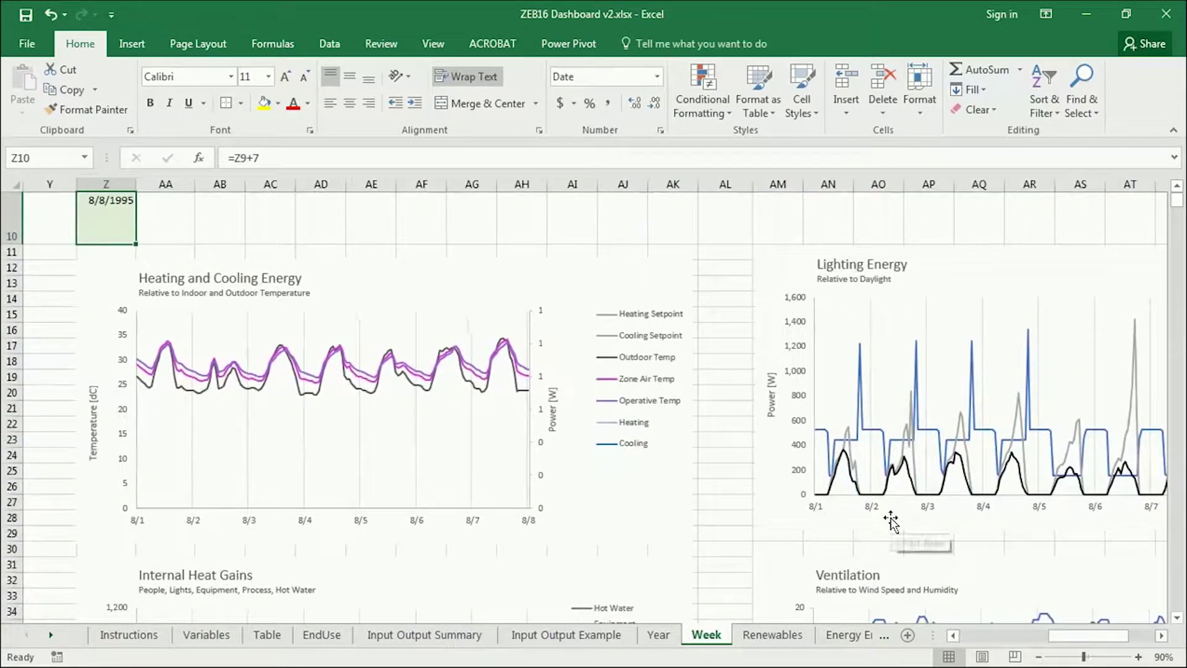
{"action": "scroll", "coordinate": [891, 522], "scroll_direction": "down", "scroll_amount": 4}
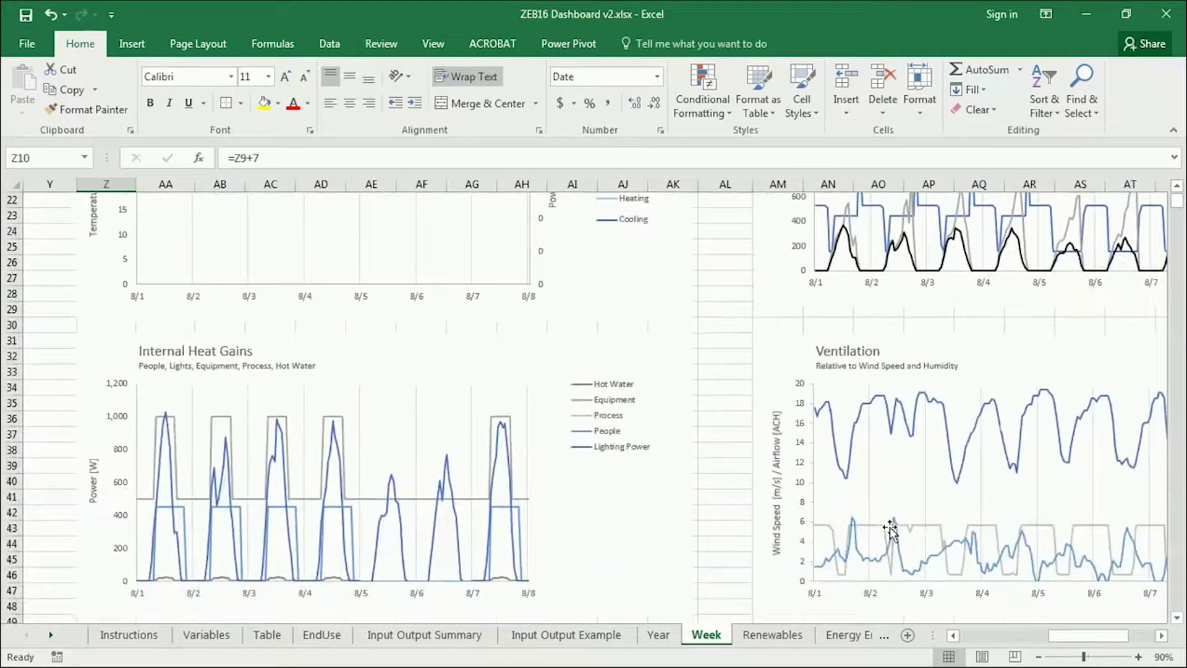
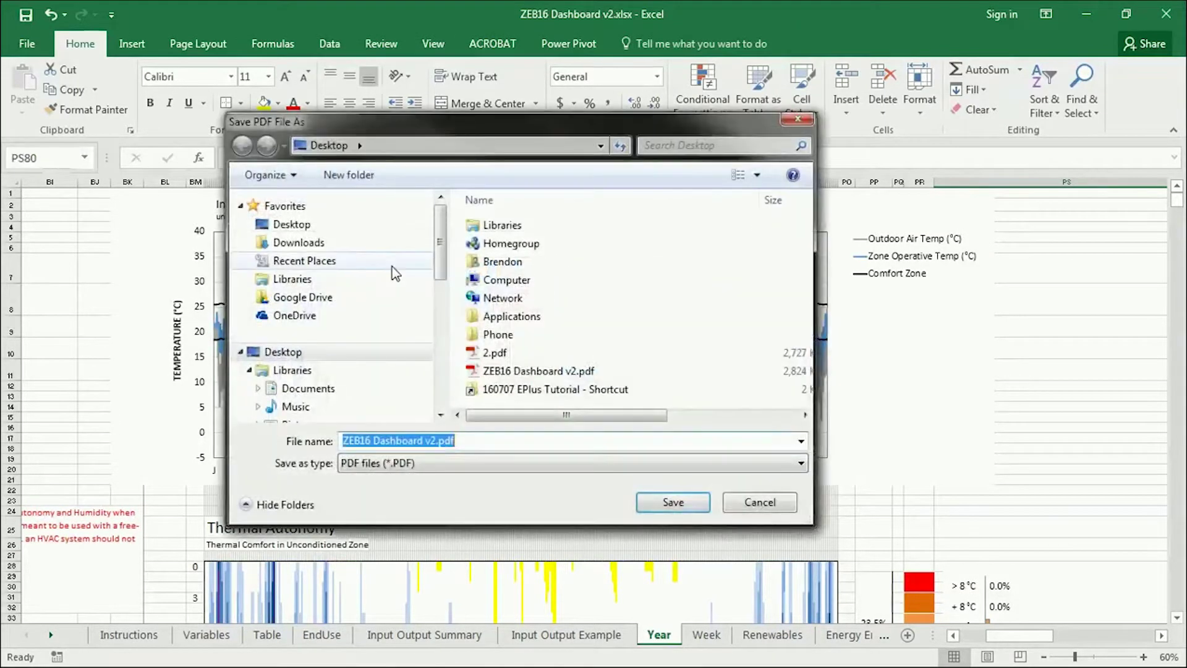
Save the dashboard as a PDF file named 3 on the Desktop
{"action": "type", "text": "3"}
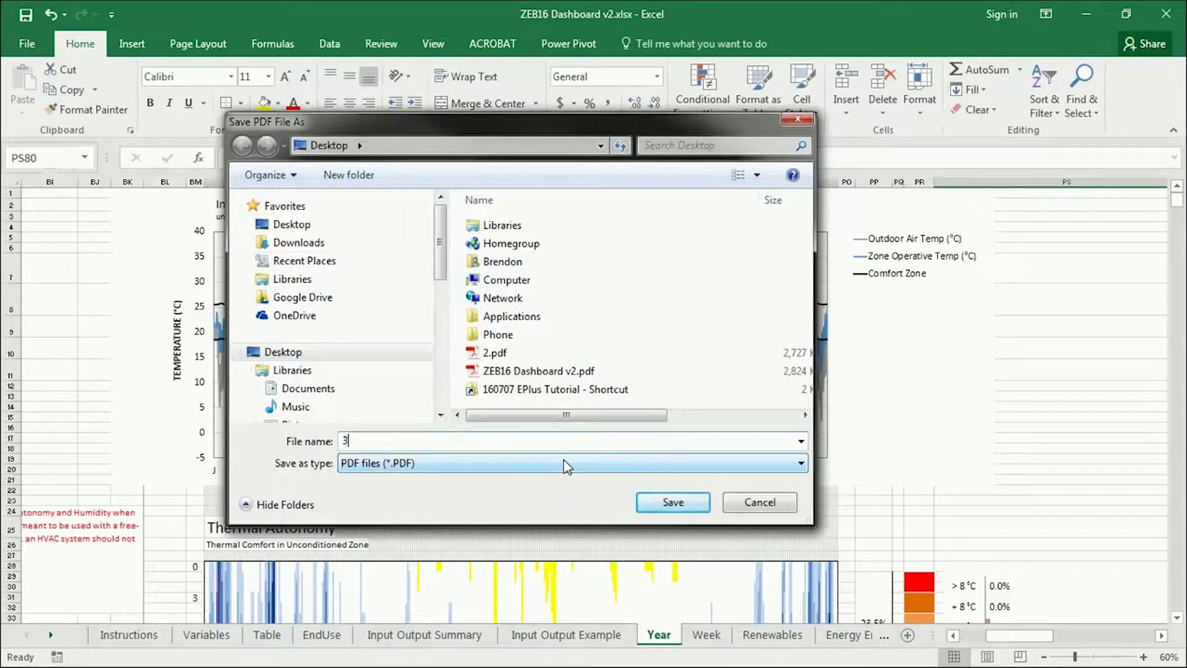
{"action": "left_click", "coordinate": [655, 502]}
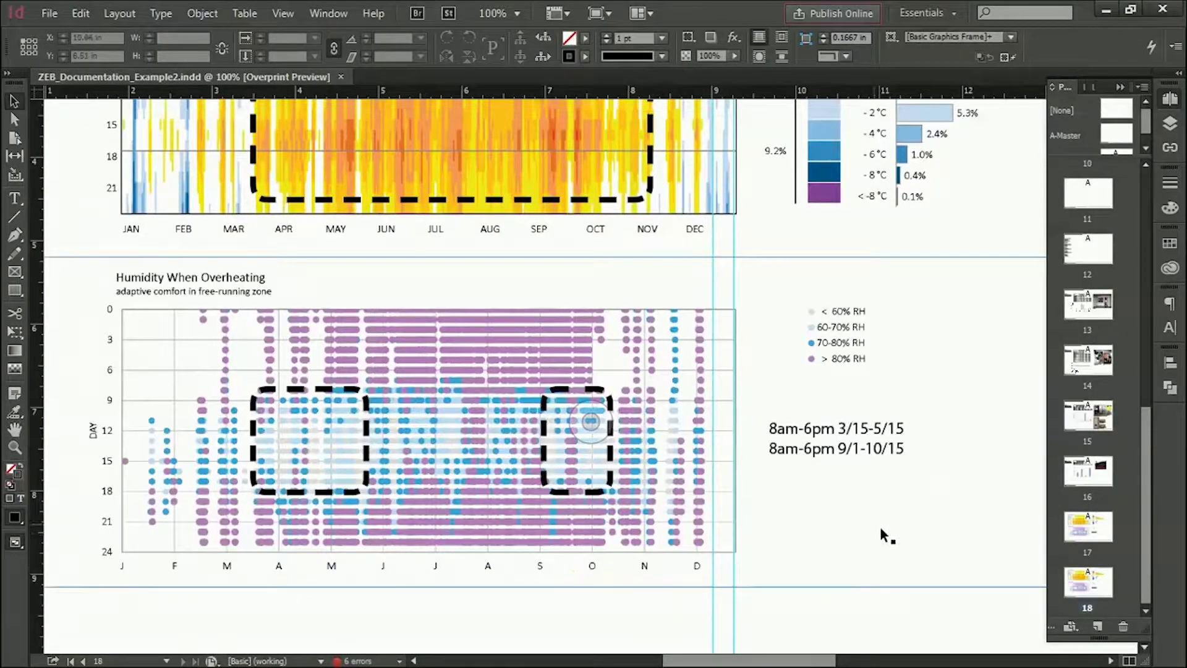
In the ZEB_Documentation_Example2.indd document in InDesign, try to duplicate the page 17 spread
{"action": "left_click", "coordinate": [15, 447]}
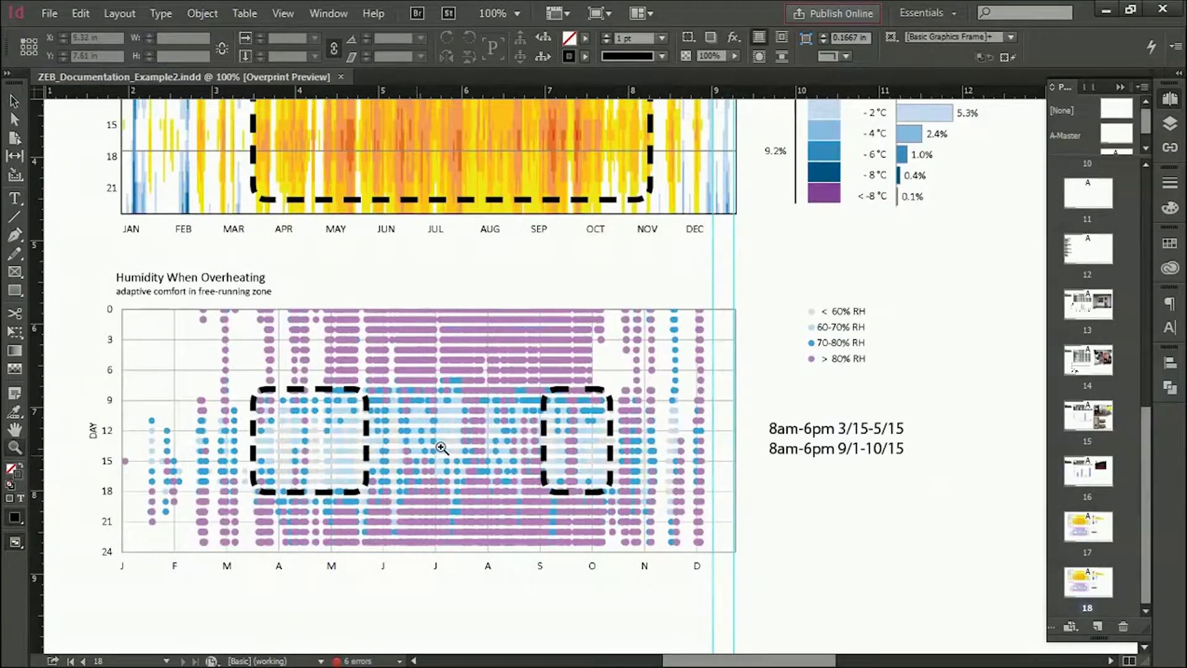
{"action": "left_click", "coordinate": [522, 419], "text": "alt"}
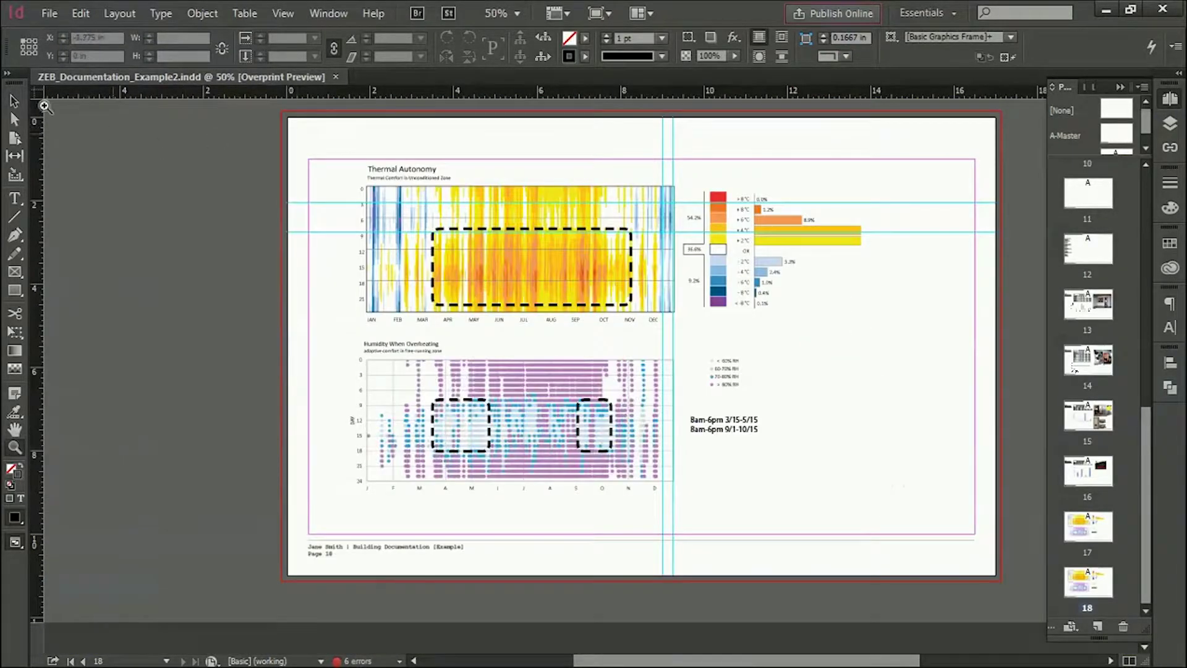
{"action": "left_click", "coordinate": [14, 101]}
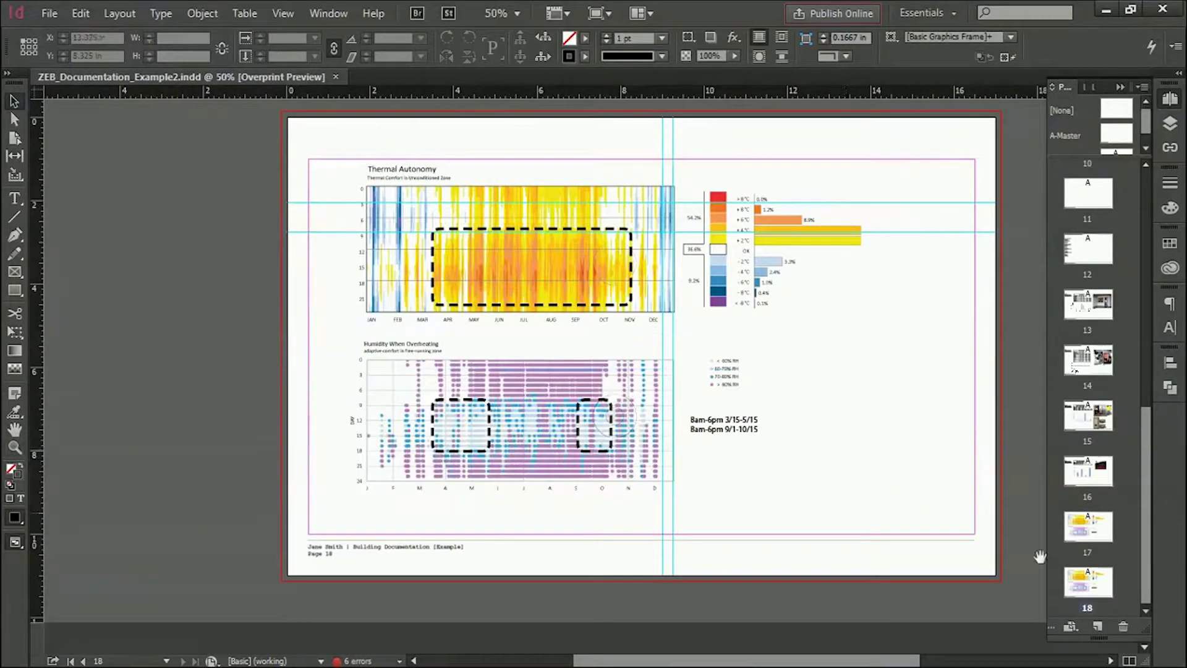
{"action": "left_click", "coordinate": [1096, 525]}
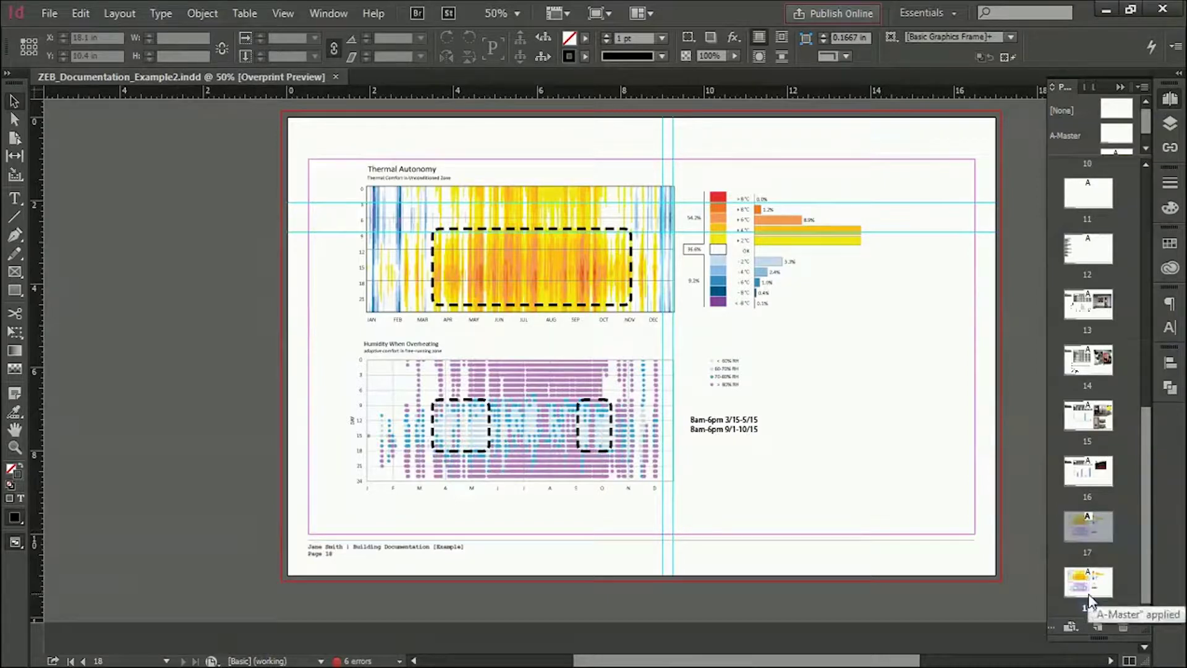
{"action": "right_click", "coordinate": [1099, 533]}
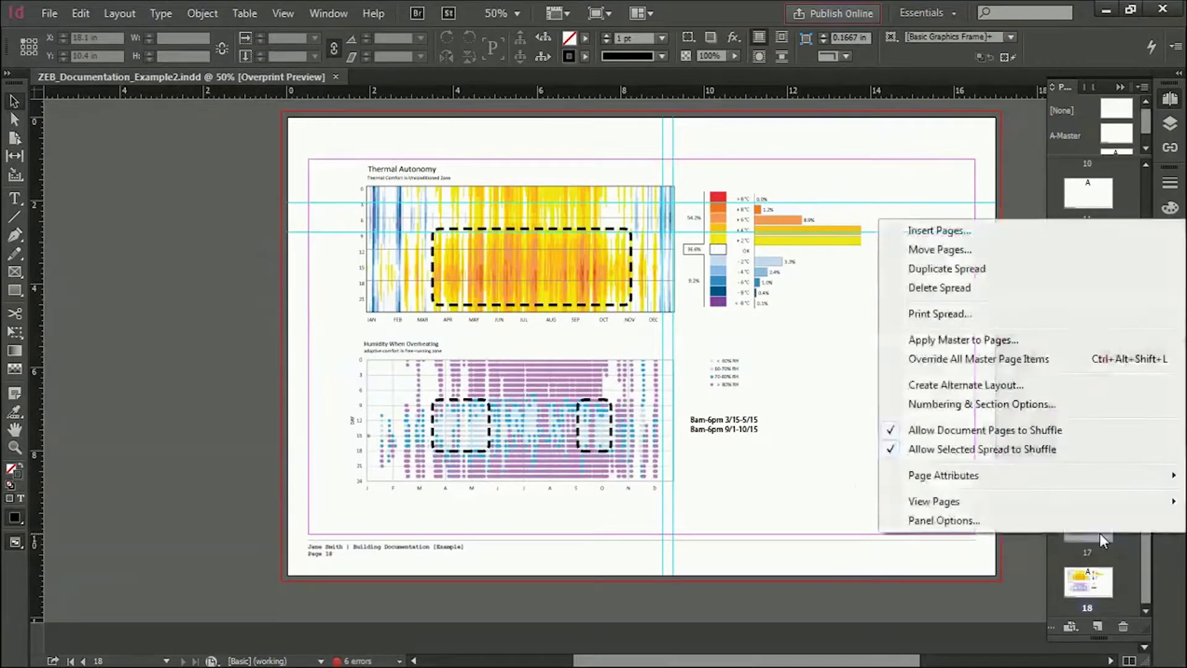
{"action": "left_click", "coordinate": [950, 273]}
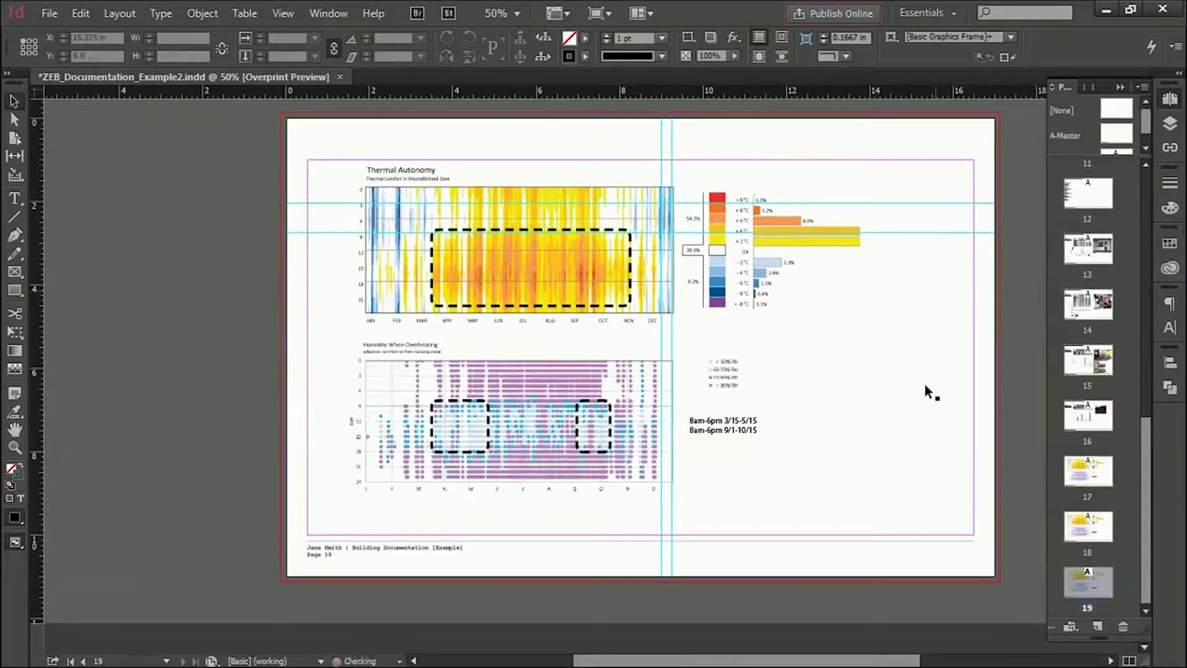
{"action": "key", "text": "ctrl+z"}
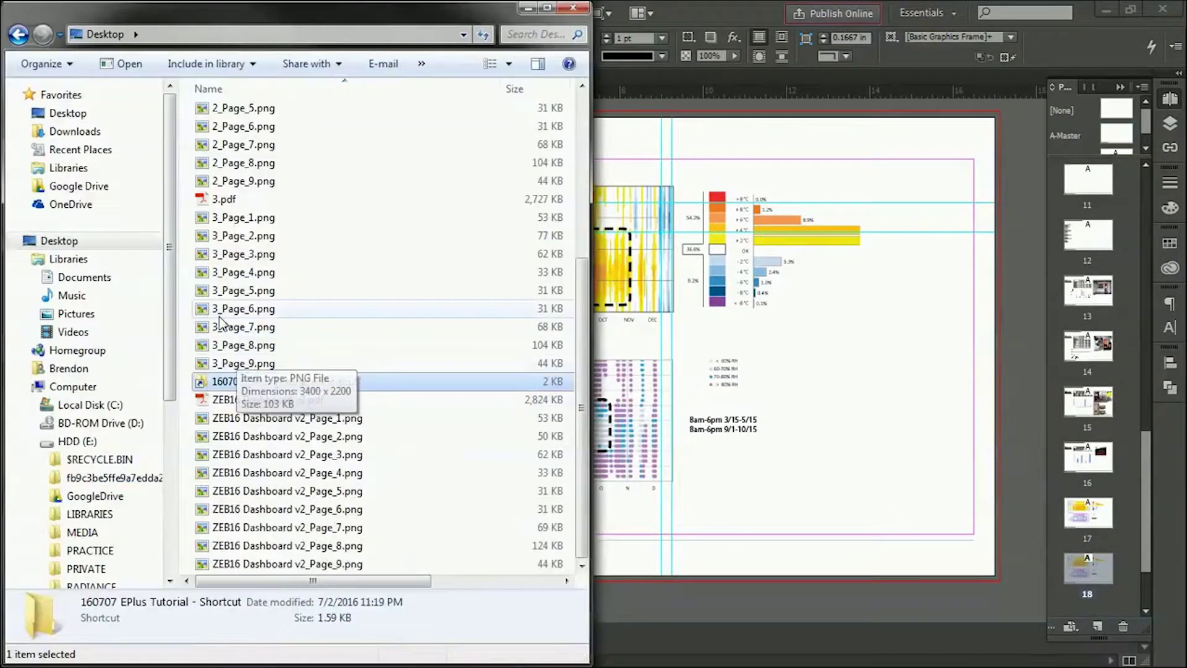
Replace the Thermal Autonomy image on page 18 with 3_Page_7.png from the Desktop folder
{"action": "left_click_drag", "start_coordinate": [221, 327], "coordinate": [763, 303]}
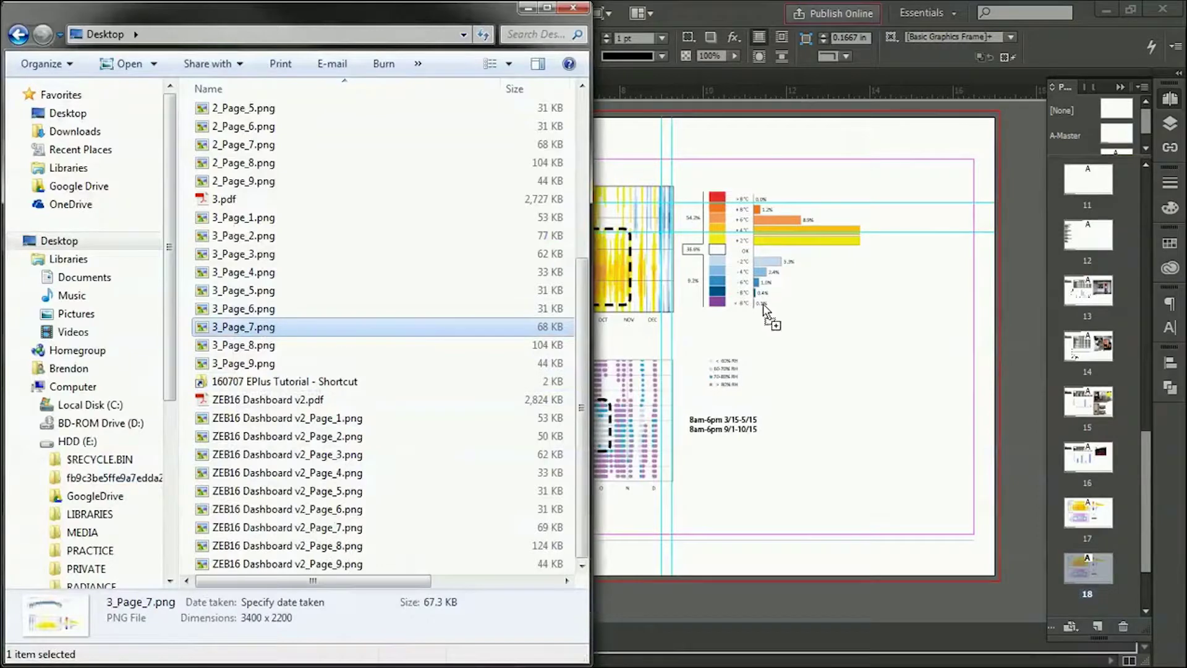
{"action": "left_click_drag", "start_coordinate": [818, 219], "coordinate": [800, 246]}
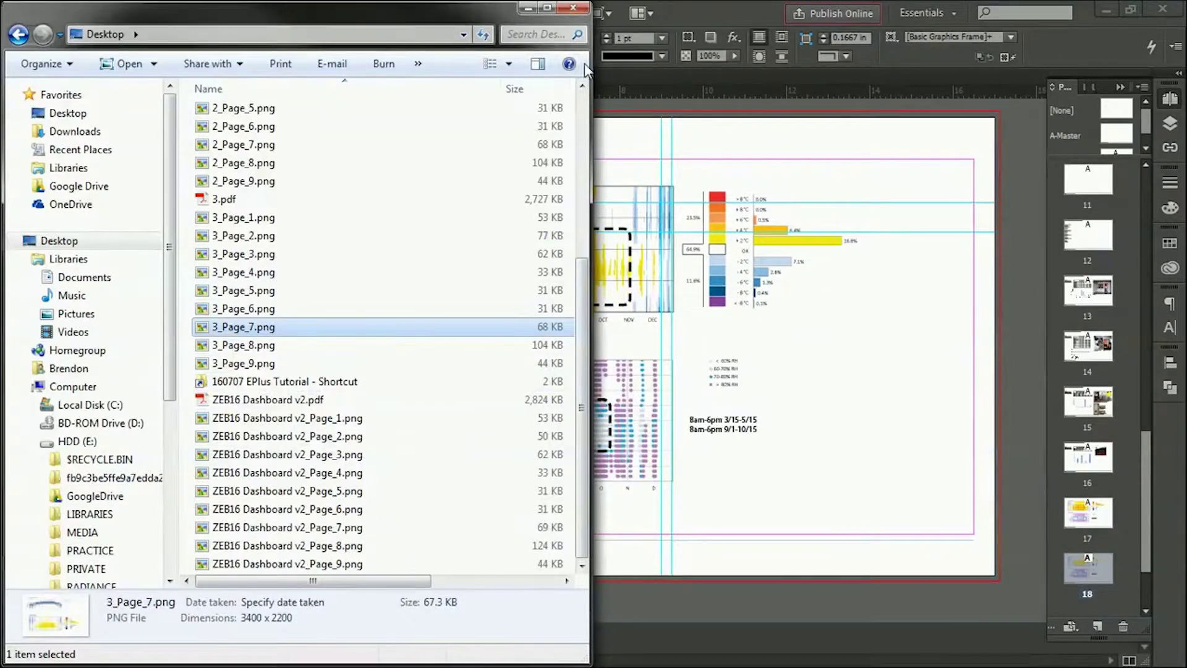
Replace the Humidity When Overheating image on page 18 with 3_Page_8.png from the Desktop folder
{"action": "left_click_drag", "start_coordinate": [591, 73], "coordinate": [330, 75]}
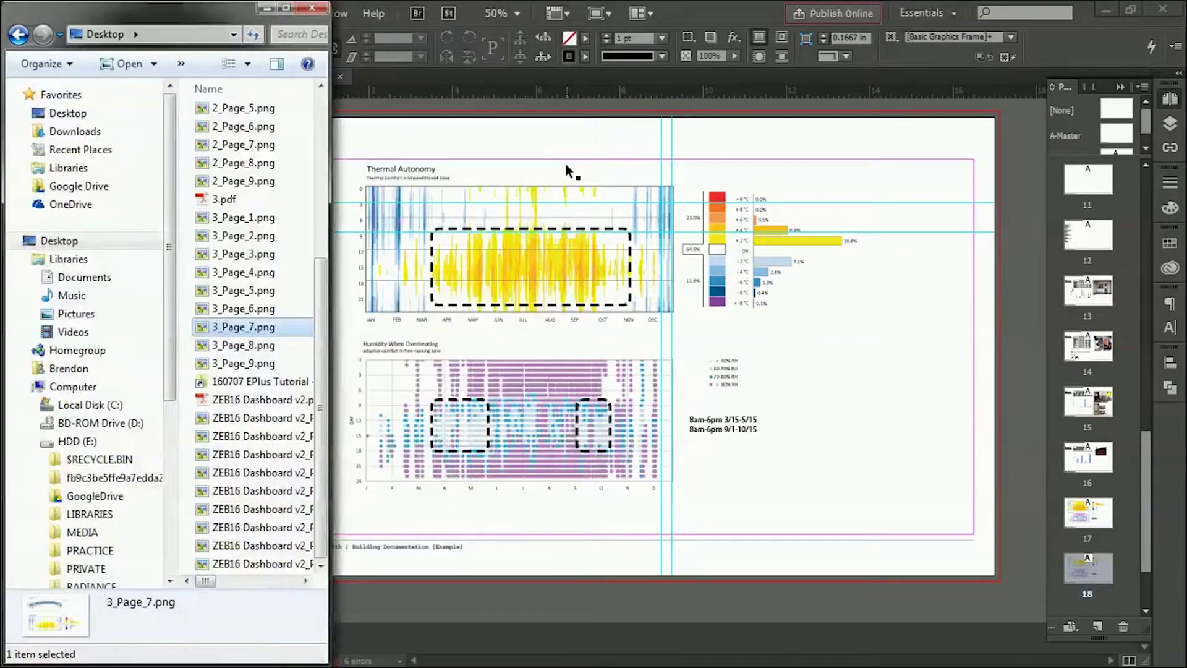
{"action": "left_click", "coordinate": [266, 345]}
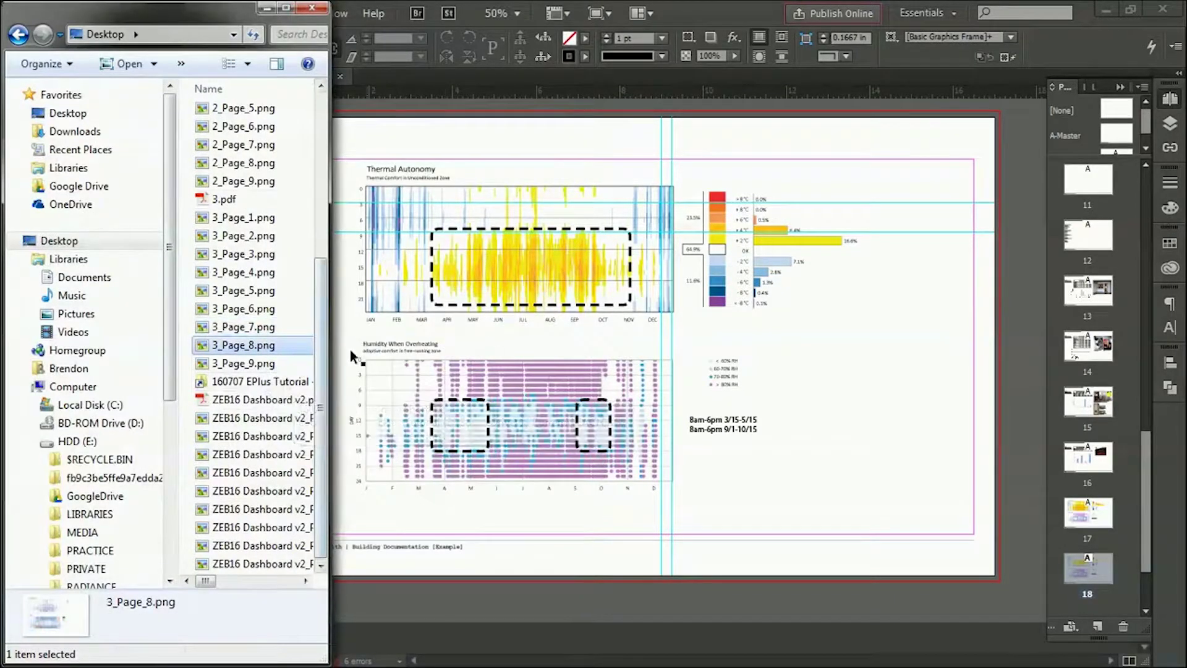
{"action": "left_click_drag", "start_coordinate": [267, 351], "coordinate": [572, 383]}
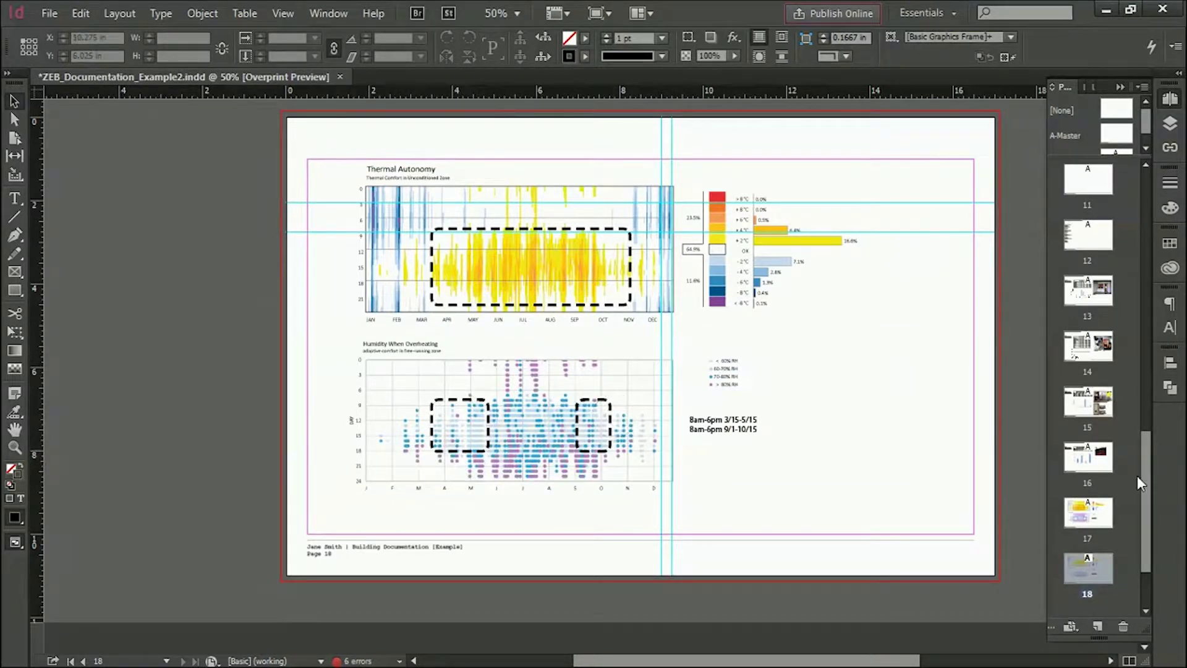
Extend the humidity image frame on page 18 downward to about 7.475 in high so it includes the Airflow chart
{"action": "left_click", "coordinate": [613, 416]}
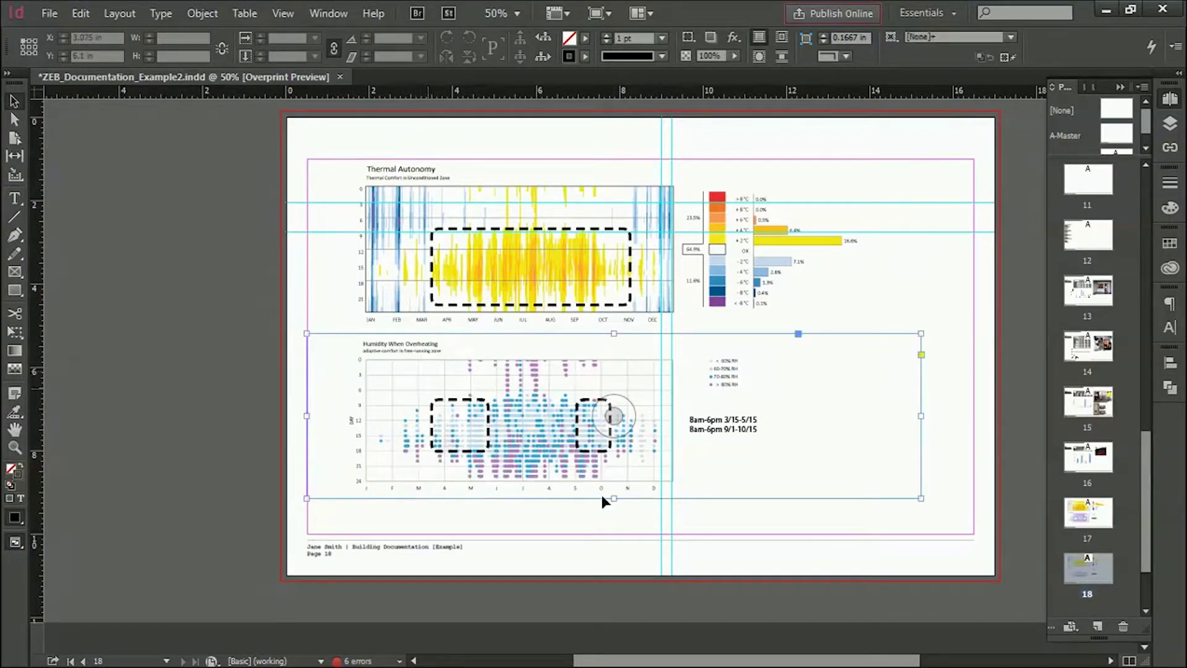
{"action": "left_click_drag", "start_coordinate": [614, 499], "coordinate": [614, 645]}
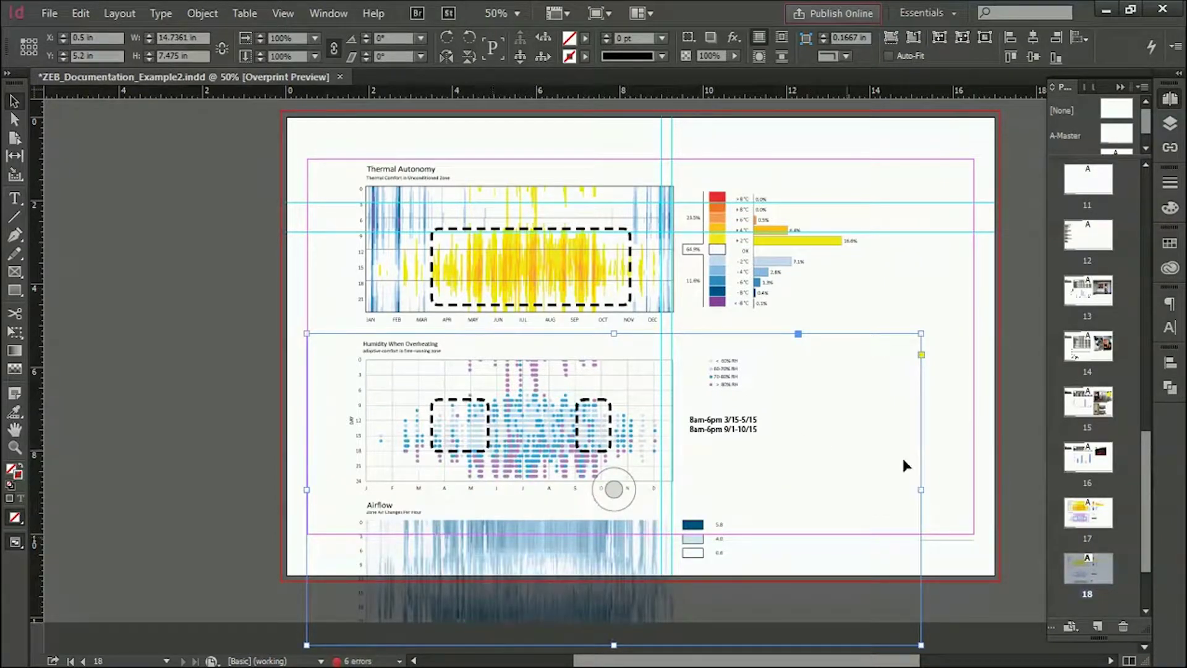
{"action": "left_click", "coordinate": [121, 189]}
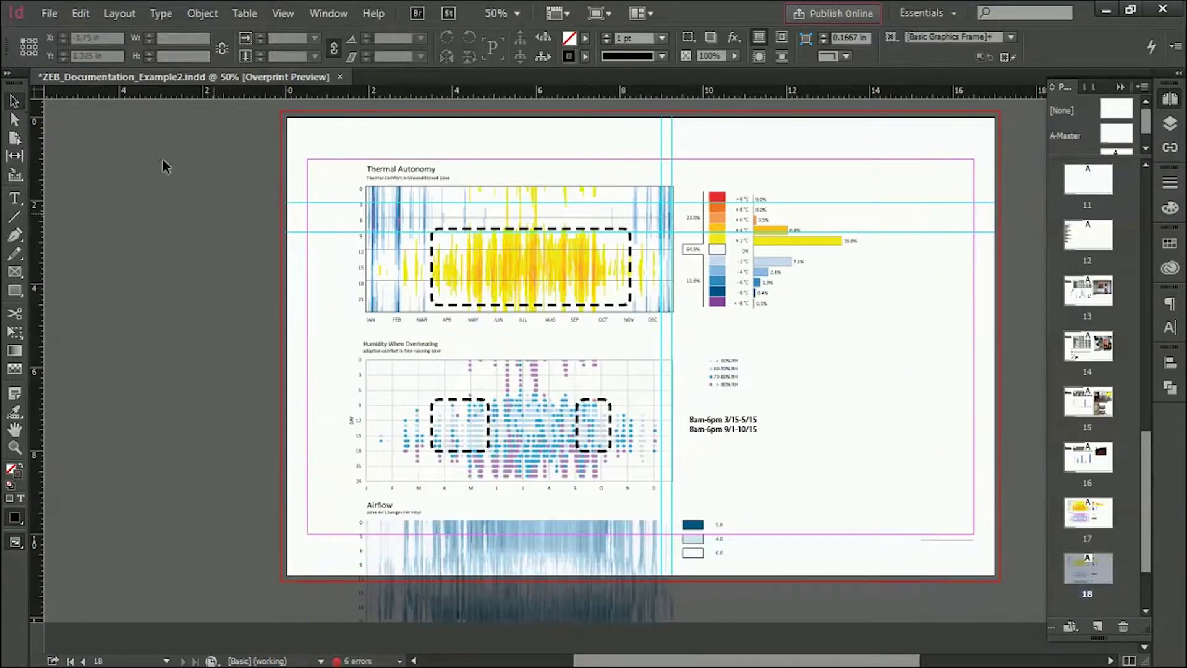
Move all charts and annotations from page 18 to page 17, grouped beside the existing chart set
{"action": "left_click_drag", "start_coordinate": [173, 137], "coordinate": [949, 582]}
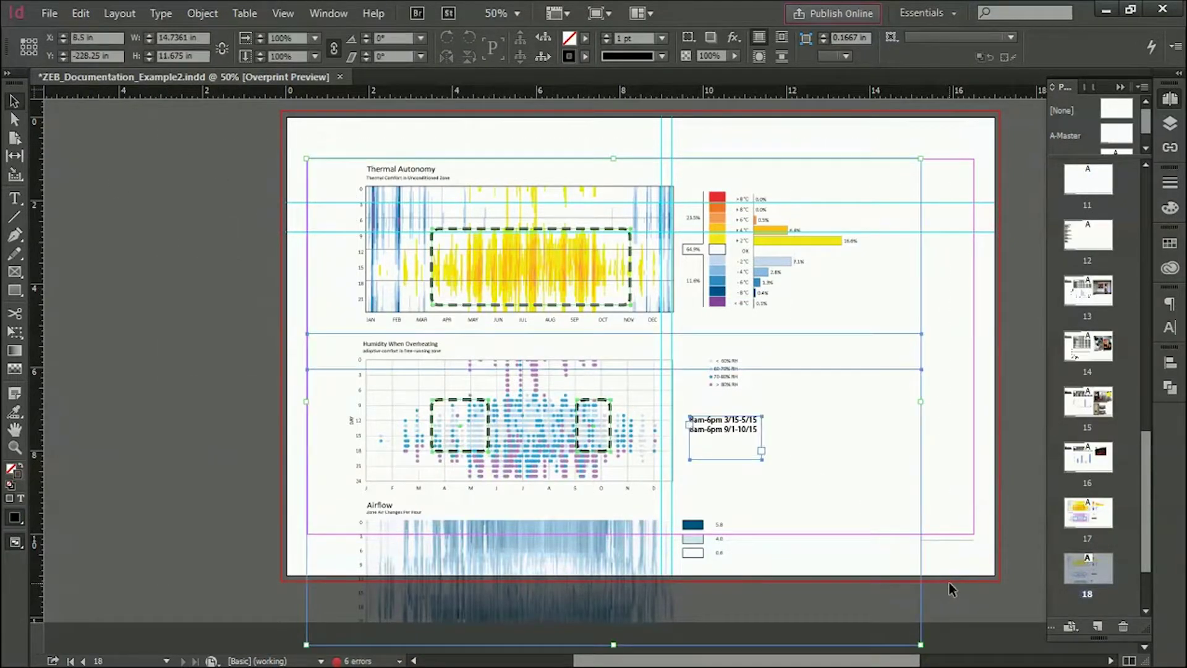
{"action": "key", "text": "Delete"}
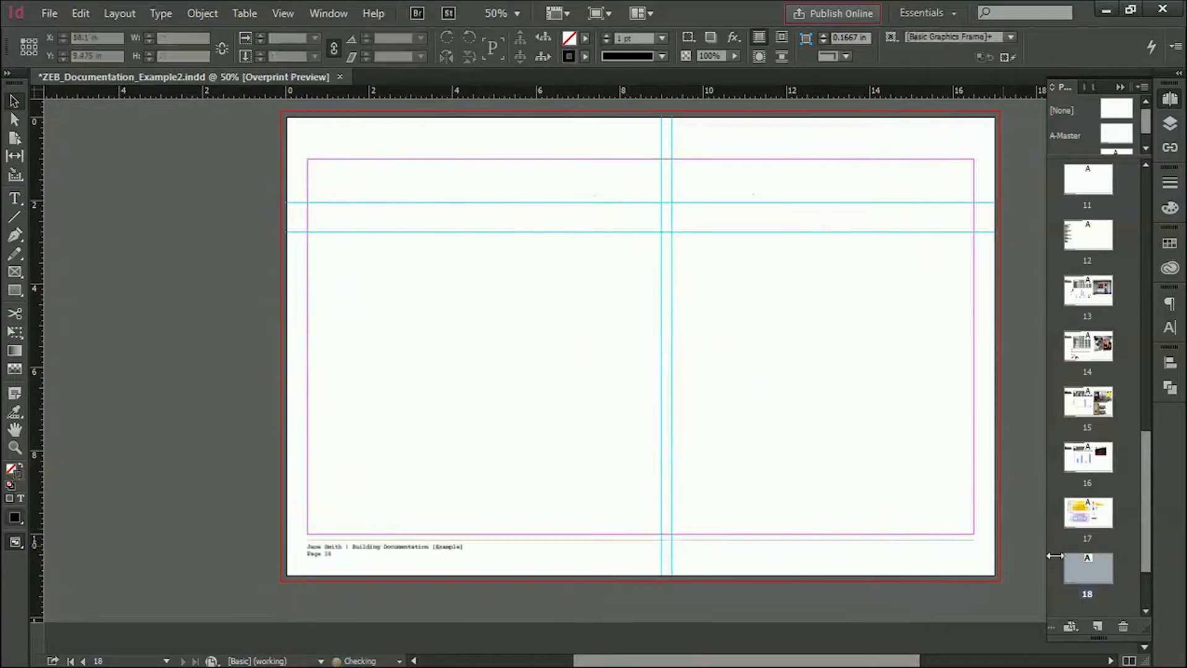
{"action": "double_click", "coordinate": [1093, 518]}
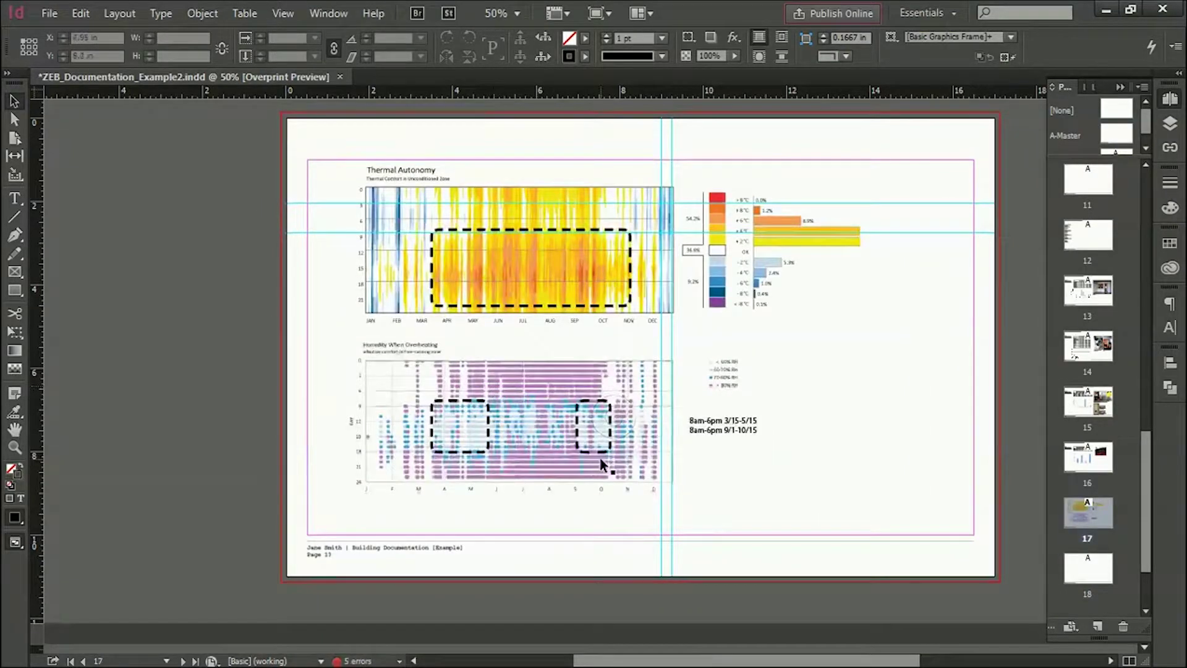
{"action": "key", "text": "ctrl+v"}
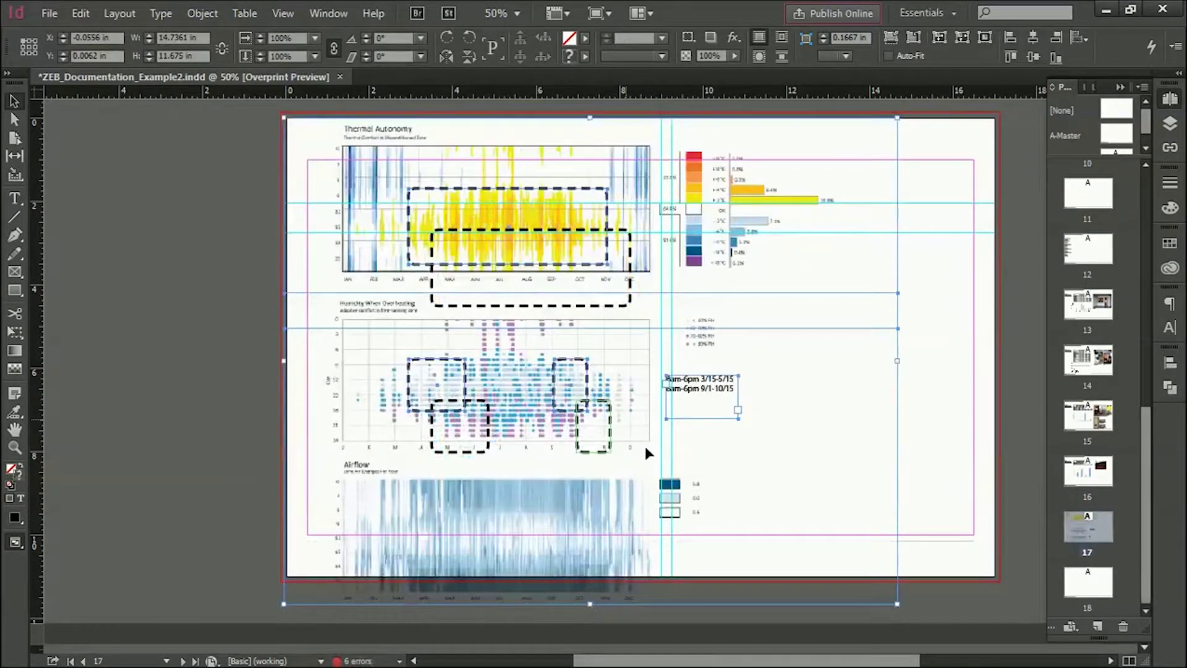
{"action": "key", "text": "ctrl+g"}
{"action": "mouse_move", "coordinate": [356, 142]}
{"action": "left_mouse_down"}
{"action": "mouse_move", "coordinate": [847, 262]}
{"action": "mouse_move", "coordinate": [912, 175]}
{"action": "left_mouse_up"}
Group both chart sets on page 17, scale them down to about 12.56 by 5.33 in and place them at the left margin
{"action": "left_click_drag", "start_coordinate": [190, 127], "coordinate": [977, 519]}
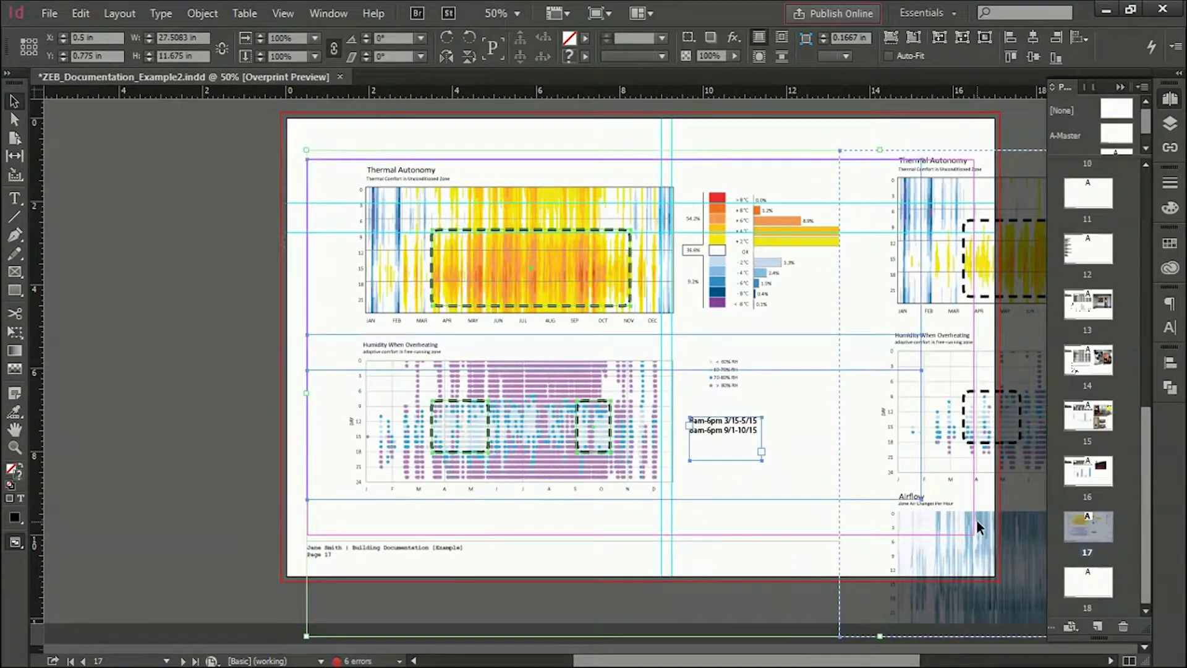
{"action": "key", "text": "ctrl+g"}
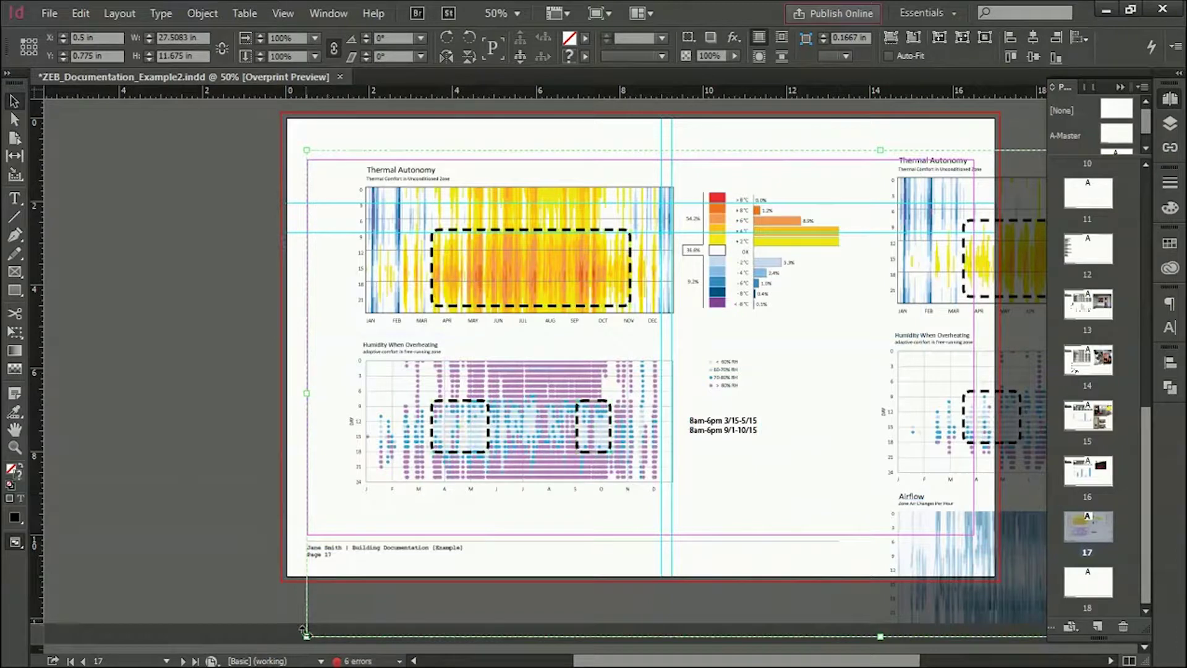
{"action": "left_click_drag", "start_coordinate": [306, 635], "coordinate": [927, 238]}
{"action": "left_click_drag", "start_coordinate": [959, 191], "coordinate": [335, 191]}
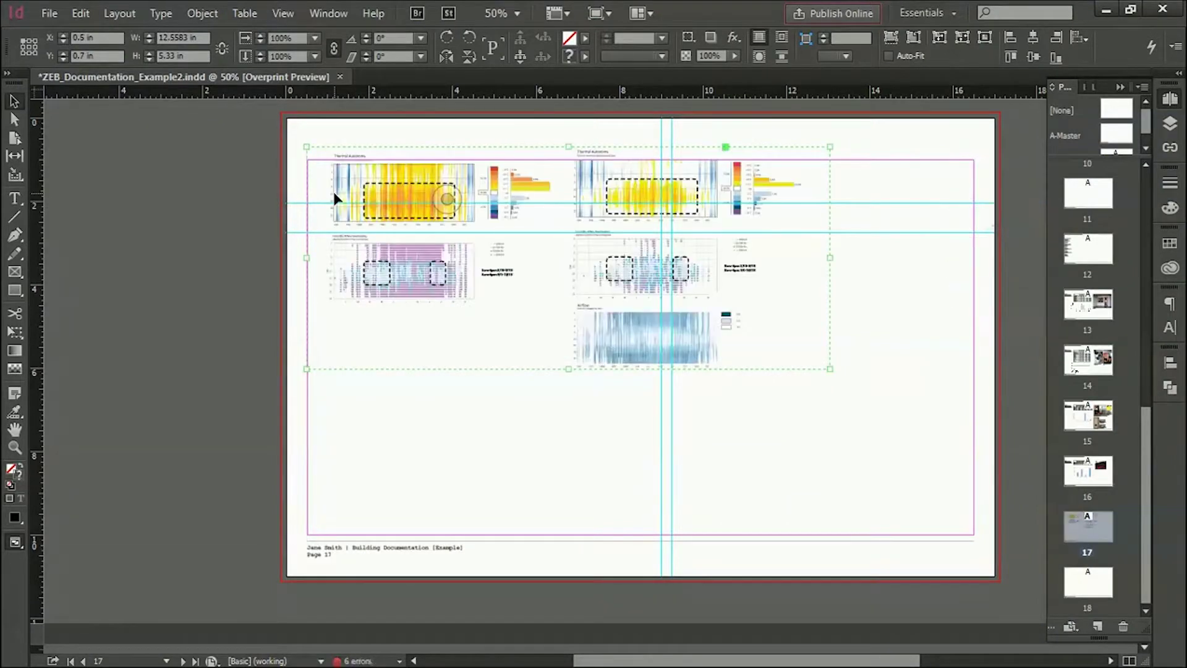
Stack the new chart set with Airflow directly beneath the original set, aligned to page 17's left margin
{"action": "left_click", "coordinate": [173, 257]}
{"action": "left_click_drag", "start_coordinate": [604, 337], "coordinate": [363, 509]}
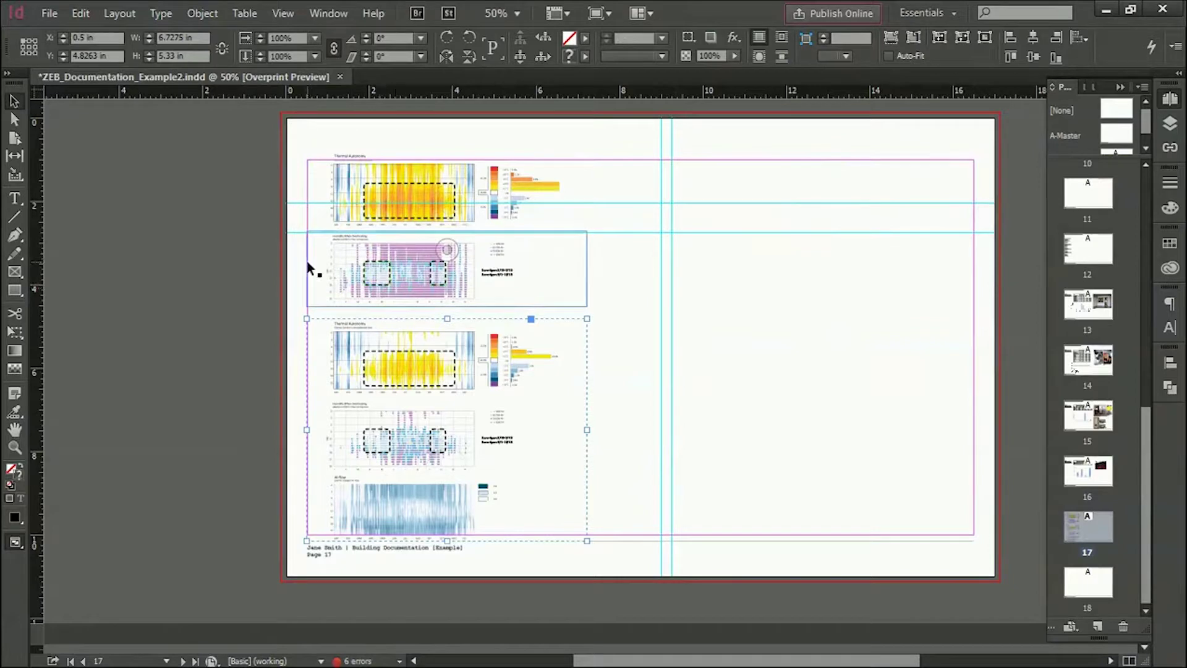
{"action": "scroll", "coordinate": [387, 512], "scroll_direction": "up", "scroll_amount": 2}
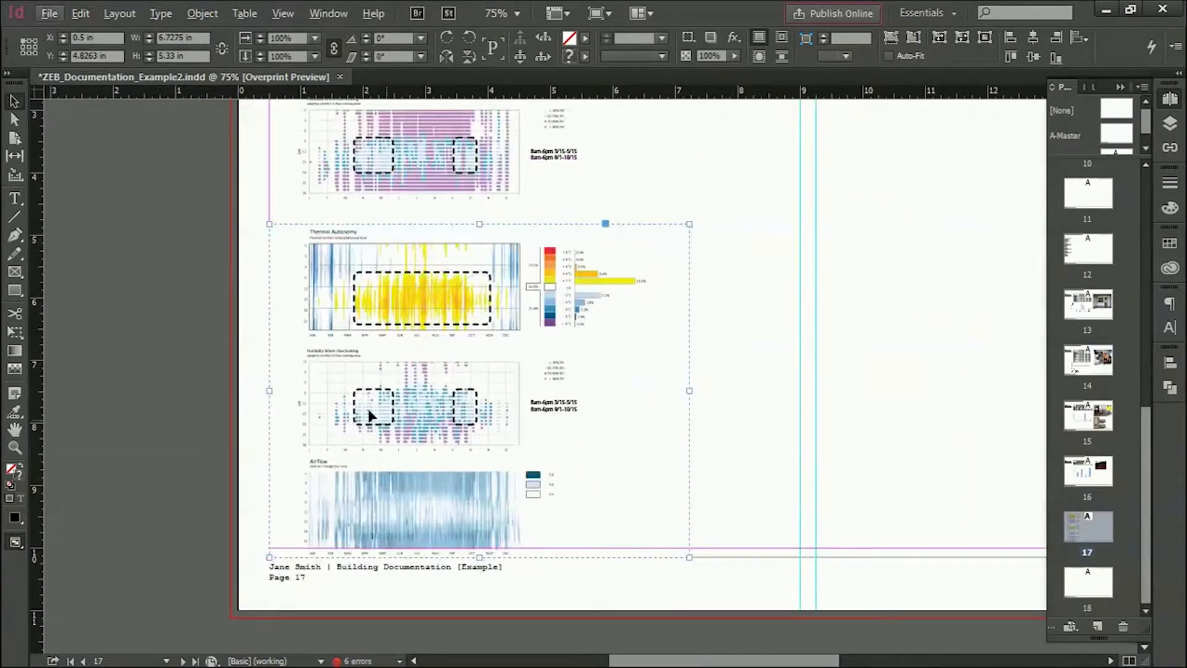
{"action": "key", "text": "ctrl+shift+a"}
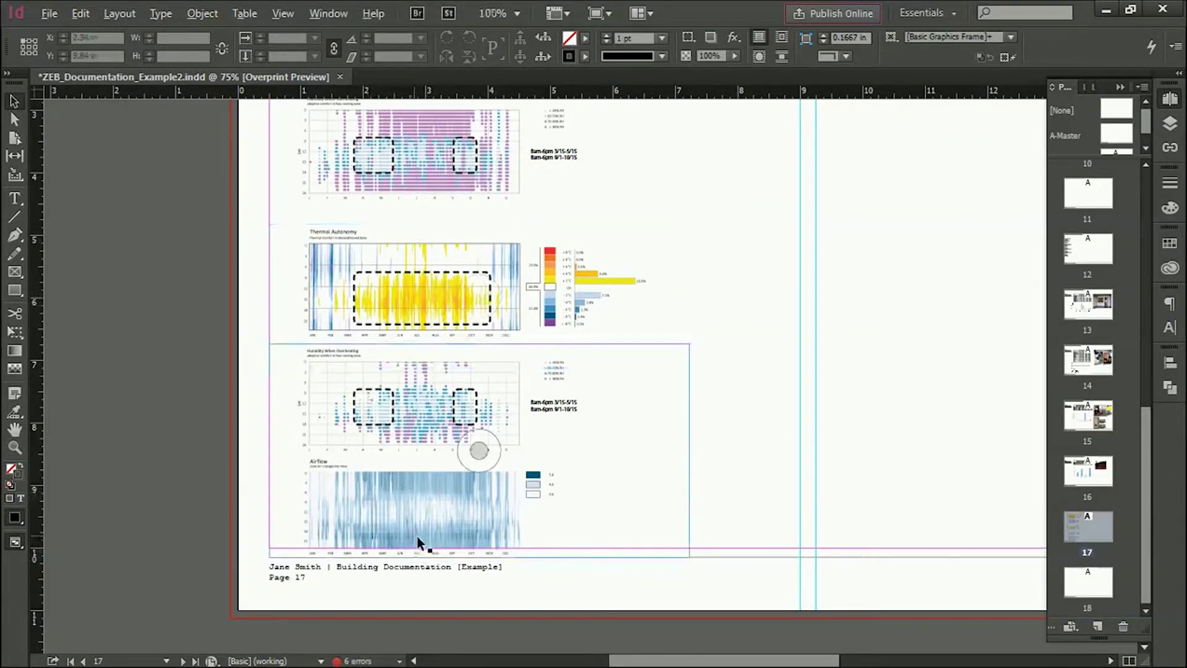
Copy the September dashed rectangle from the humidity chart and fit it, about 1.11 by 0.39 in, around the Airflow chart's pale midday summer area
{"action": "scroll", "coordinate": [418, 536], "scroll_direction": "up", "scroll_amount": 1}
{"action": "scroll", "coordinate": [418, 536], "scroll_direction": "up", "scroll_amount": 1}
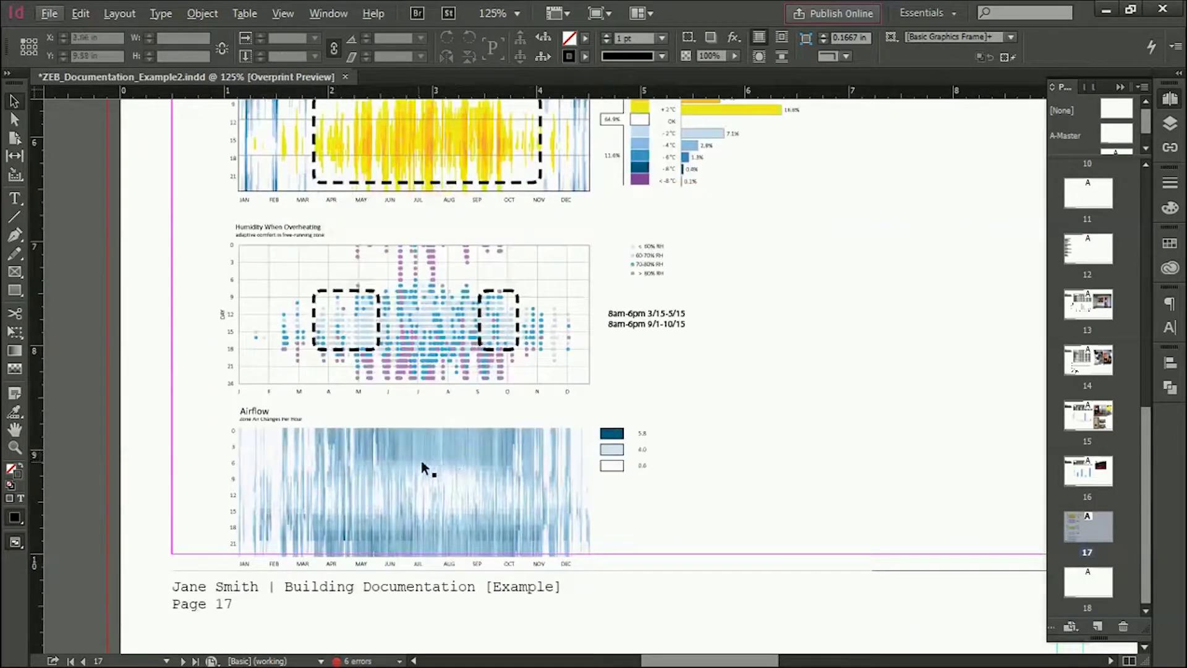
{"action": "left_click", "coordinate": [518, 347]}
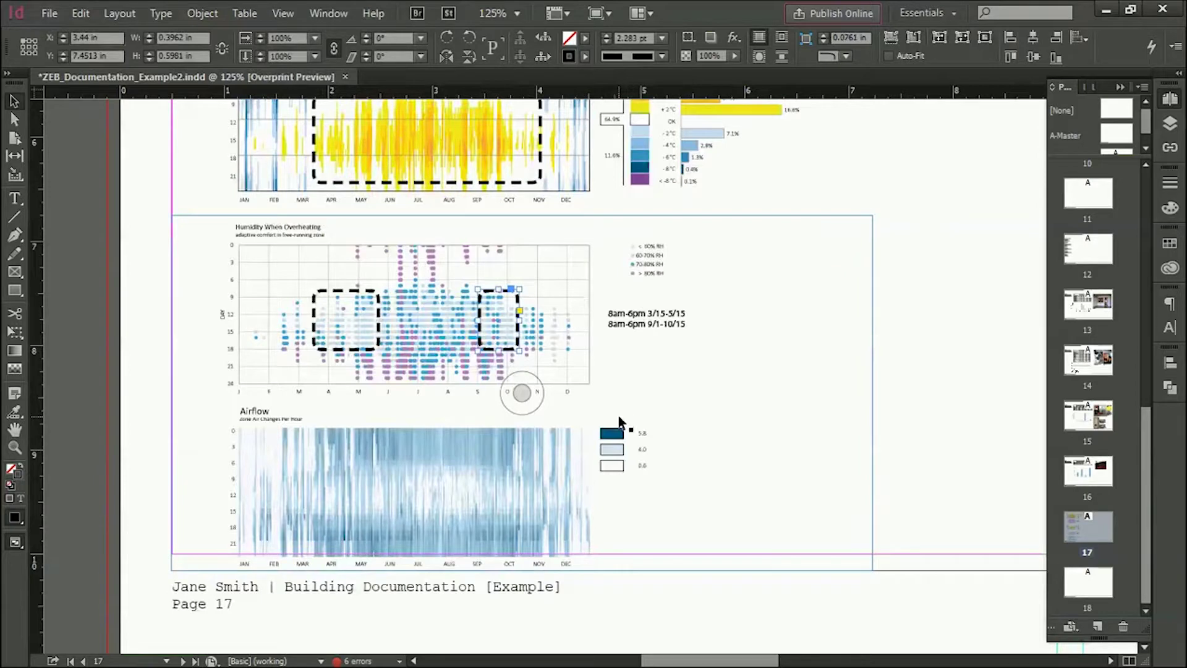
{"action": "key", "text": "ctrl+v"}
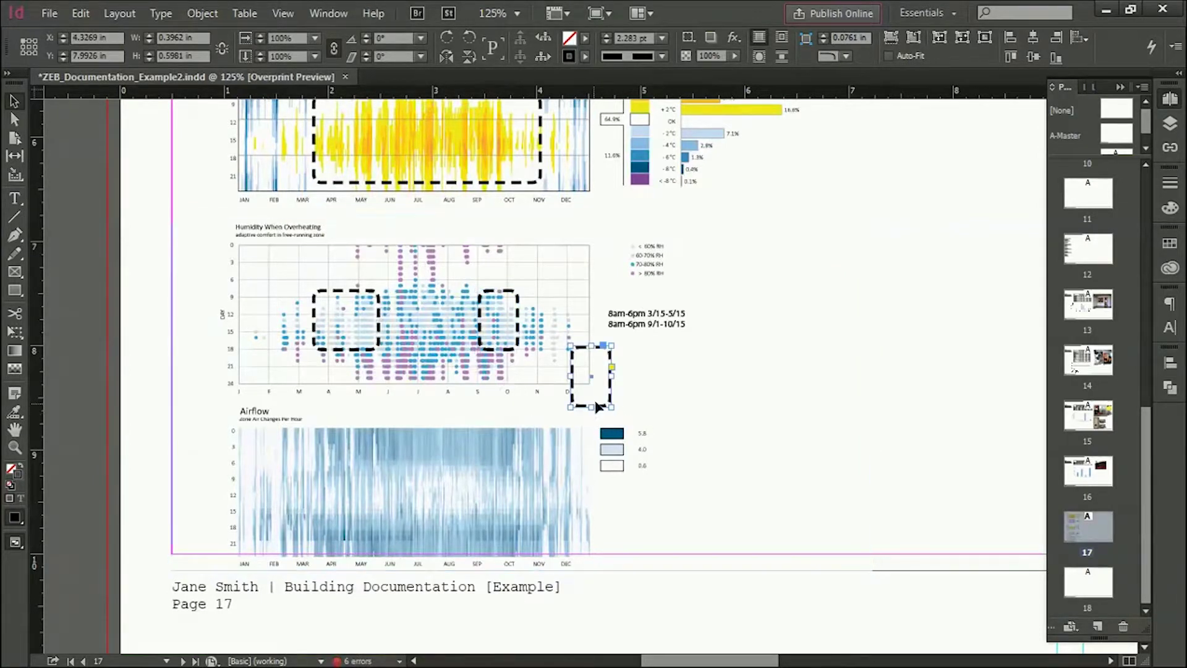
{"action": "scroll", "coordinate": [594, 409], "scroll_direction": "up", "scroll_amount": 1}
{"action": "left_click_drag", "start_coordinate": [593, 453], "coordinate": [321, 558]}
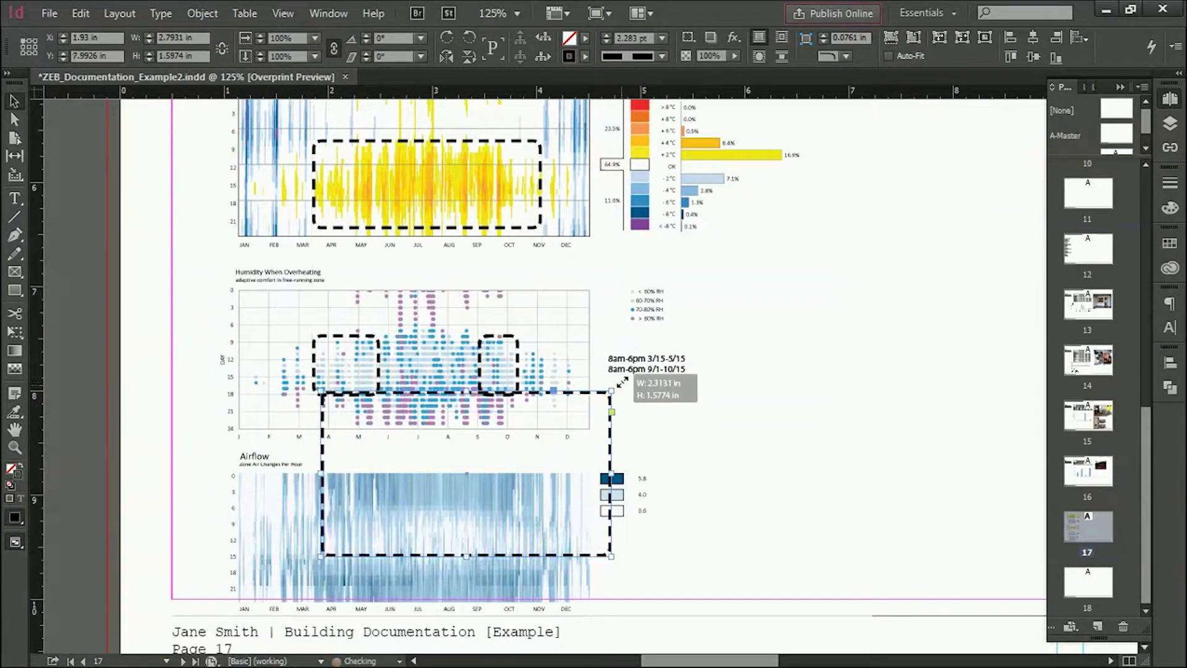
{"action": "left_click_drag", "start_coordinate": [506, 510], "coordinate": [498, 529]}
{"action": "left_click_drag", "start_coordinate": [326, 541], "coordinate": [371, 542]}
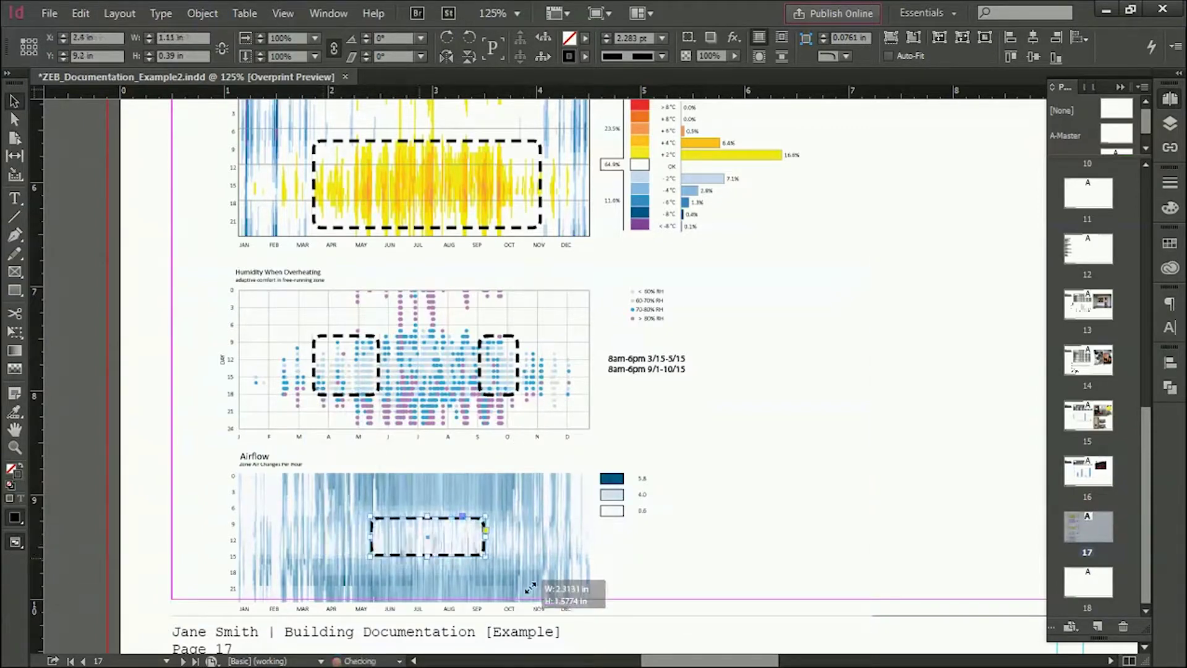
{"action": "left_click", "coordinate": [627, 562]}
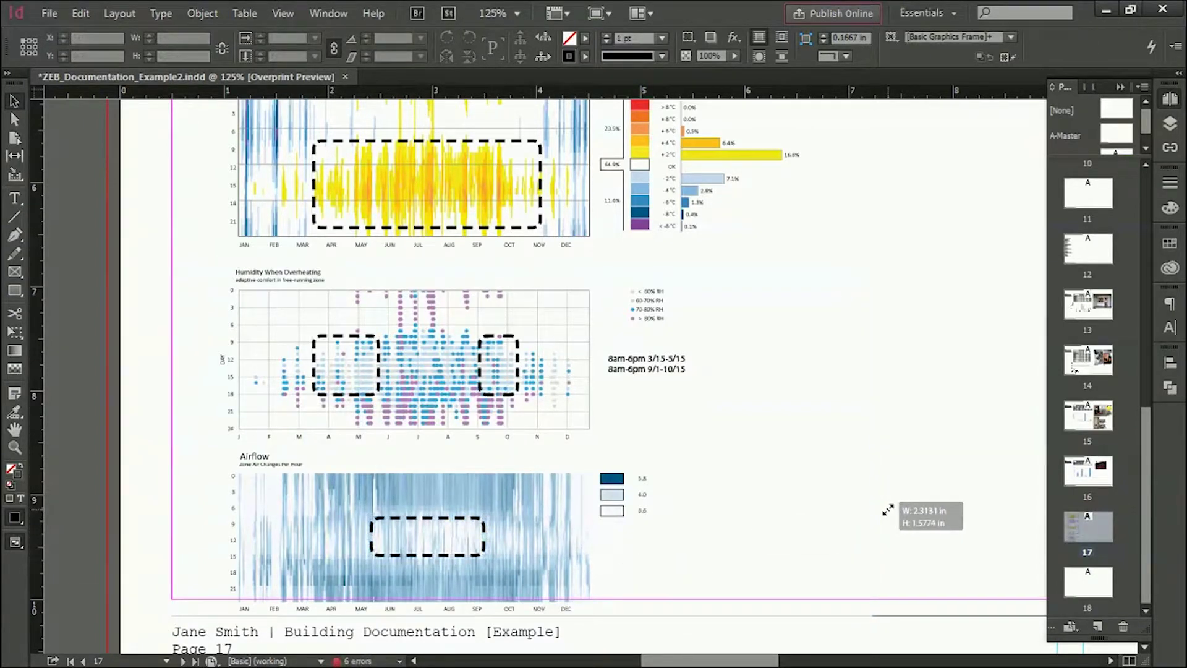
{"action": "left_click_drag", "start_coordinate": [522, 437], "coordinate": [522, 392]}
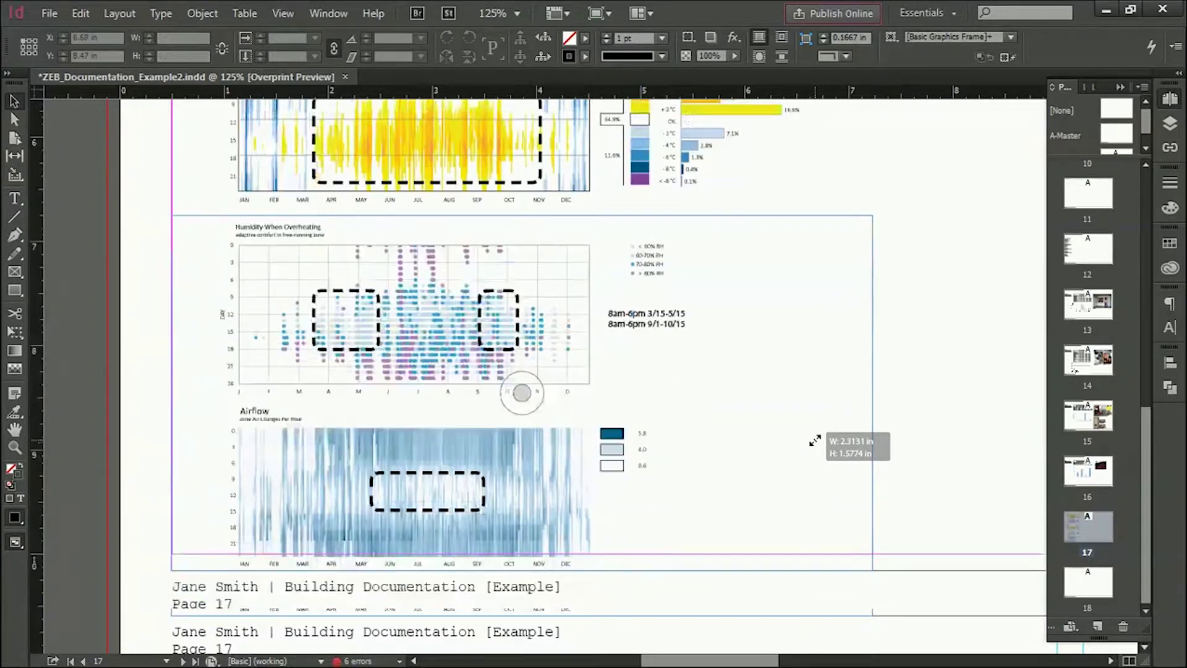
{"action": "left_click_drag", "start_coordinate": [815, 441], "coordinate": [483, 478]}
{"action": "scroll", "coordinate": [414, 480], "scroll_direction": "up", "scroll_amount": 1}
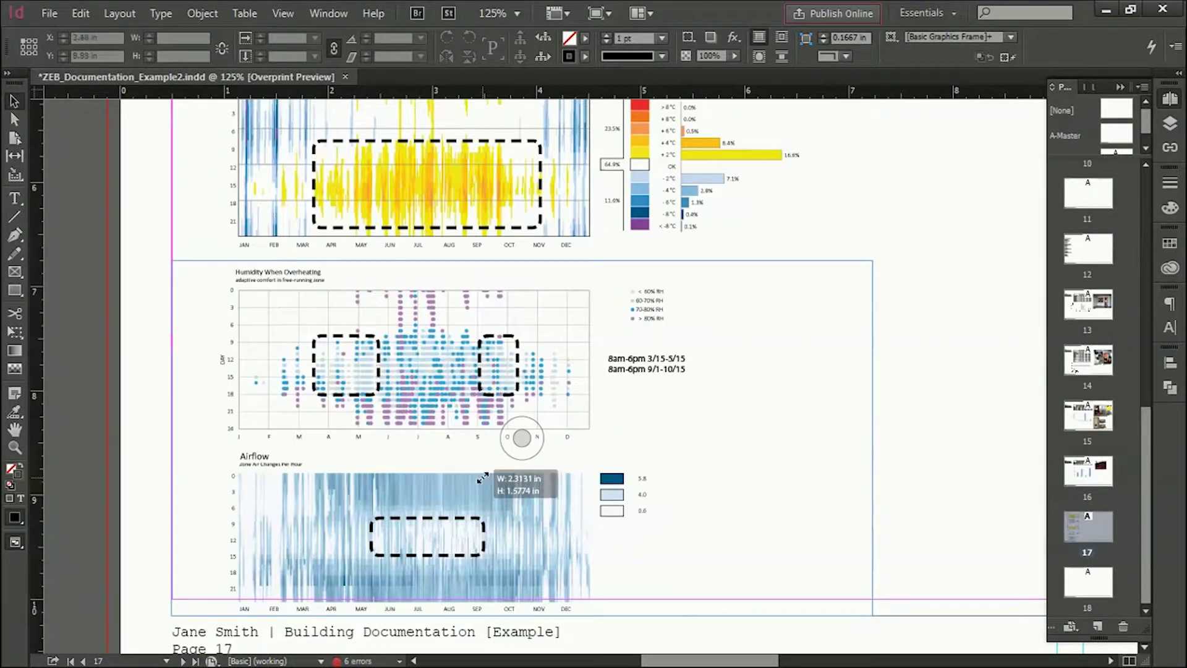
{"action": "left_click_drag", "start_coordinate": [482, 478], "coordinate": [416, 442]}
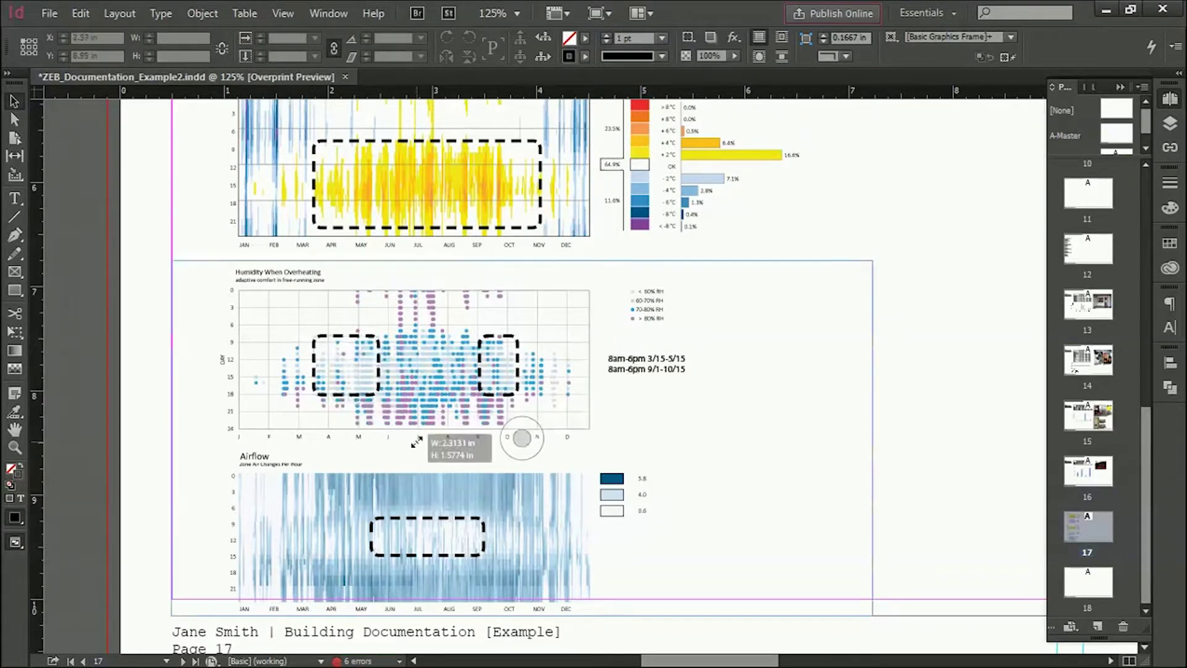